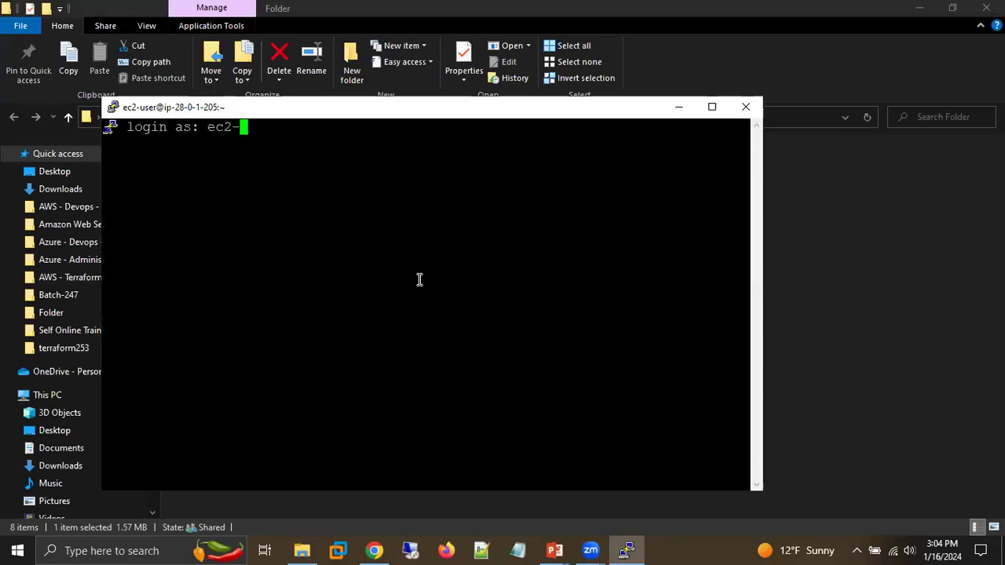
Log in to the instance's SSH session as ec2-user and list the home directory's contents.
{"action": "key", "text": "Return"}
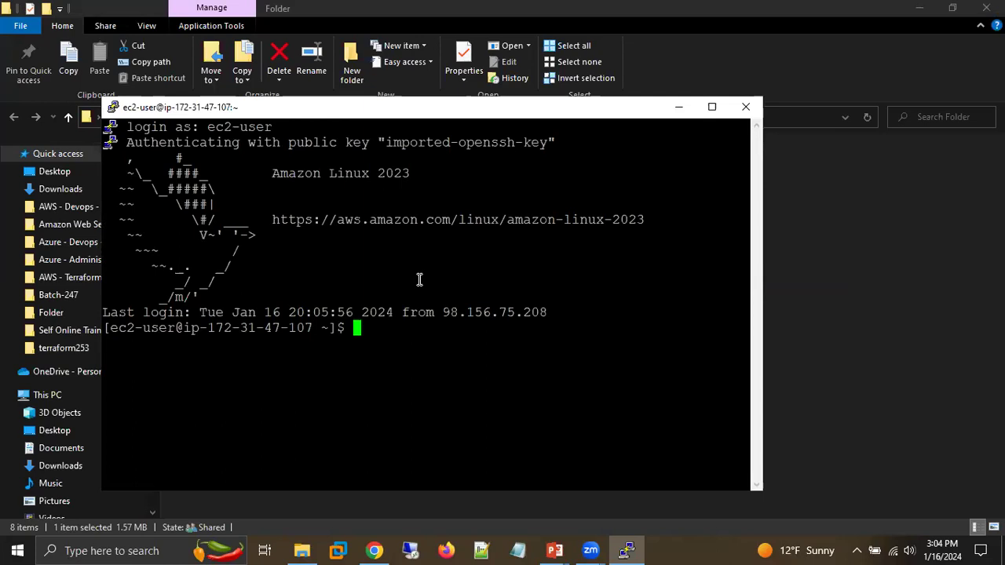
{"action": "type", "text": "touch fi"}
{"action": "key", "text": "BackSpace"}
{"action": "key", "text": "BackSpace"}
{"action": "key", "text": "BackSpace"}
{"action": "key", "text": "BackSpace"}
{"action": "key", "text": "BackSpace"}
{"action": "key", "text": "BackSpace"}
{"action": "key", "text": "BackSpace"}
{"action": "key", "text": "BackSpace"}
{"action": "type", "text": "ls"}
{"action": "key", "text": "Return"}
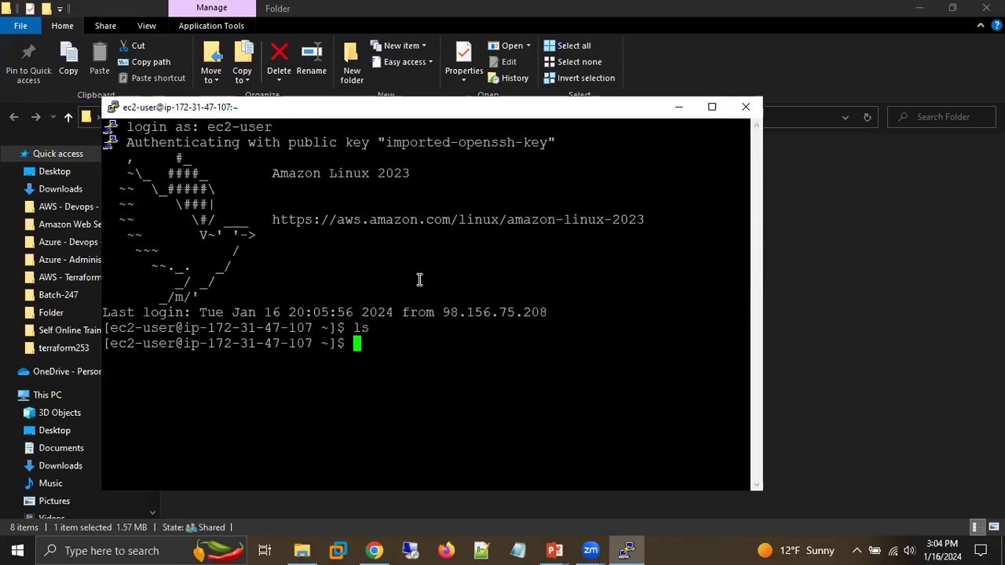
Create empty files file1 and file2 in the home directory and list the directory contents.
{"action": "type", "text": "touch file1"}
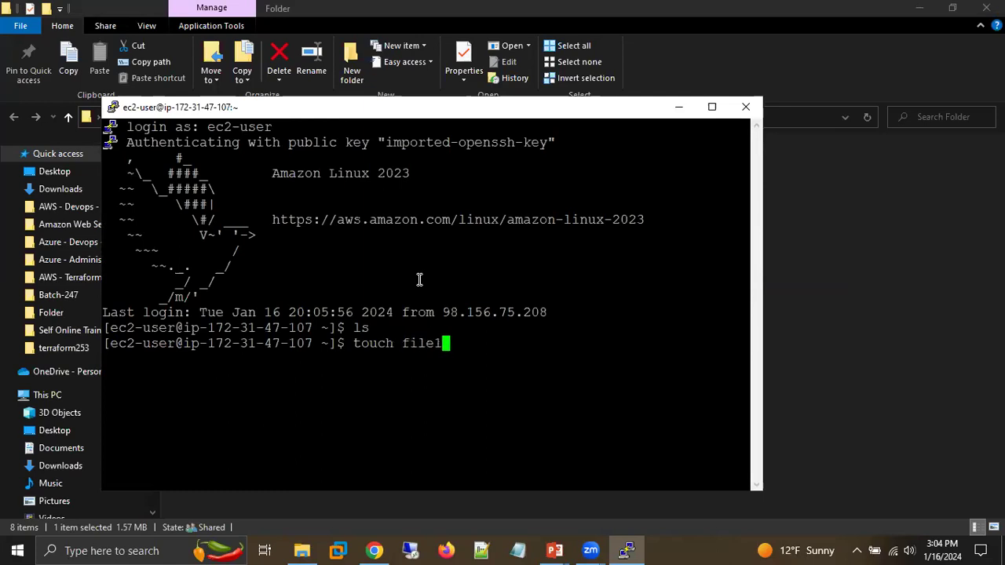
{"action": "type", "text": " file2"}
{"action": "key", "text": "Return"}
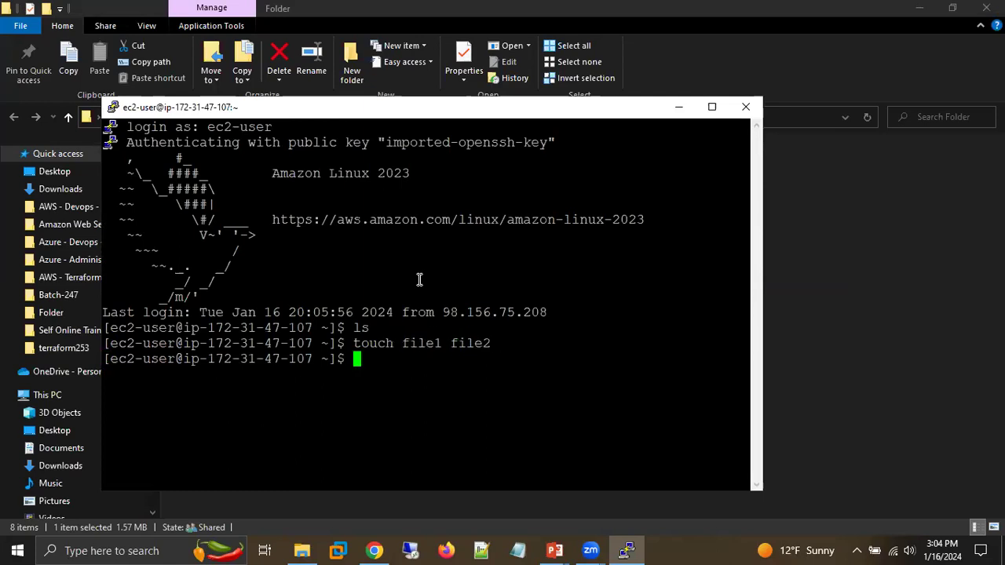
{"action": "type", "text": "ls"}
{"action": "key", "text": "Return"}
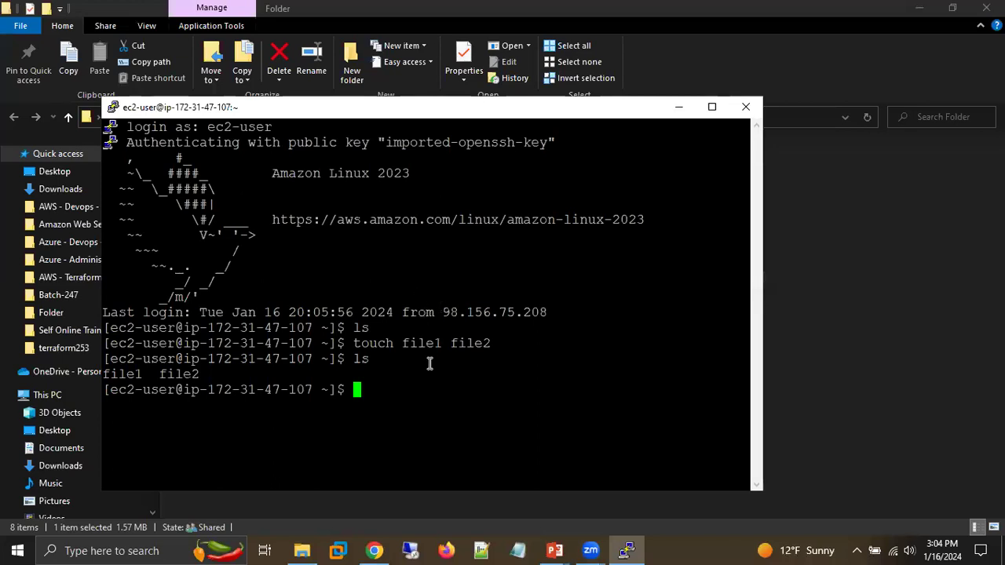
Switch to Chrome and create an EBS snapshot of volume vol-0ff36dad721ebb293, without a description or tags.
{"action": "left_click", "coordinate": [373, 551]}
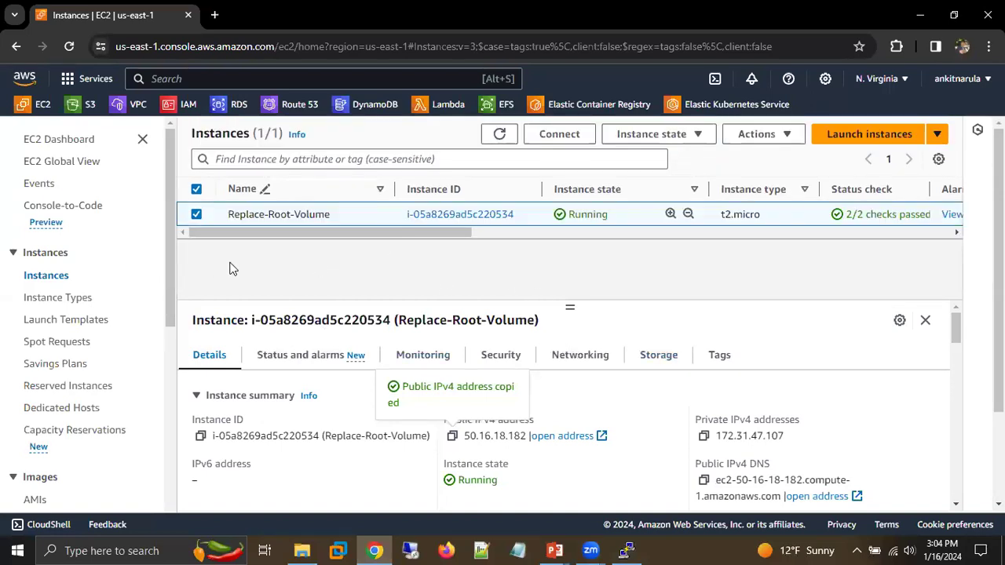
{"action": "left_click_drag", "start_coordinate": [167, 260], "coordinate": [171, 367]}
{"action": "left_click", "coordinate": [37, 368]}
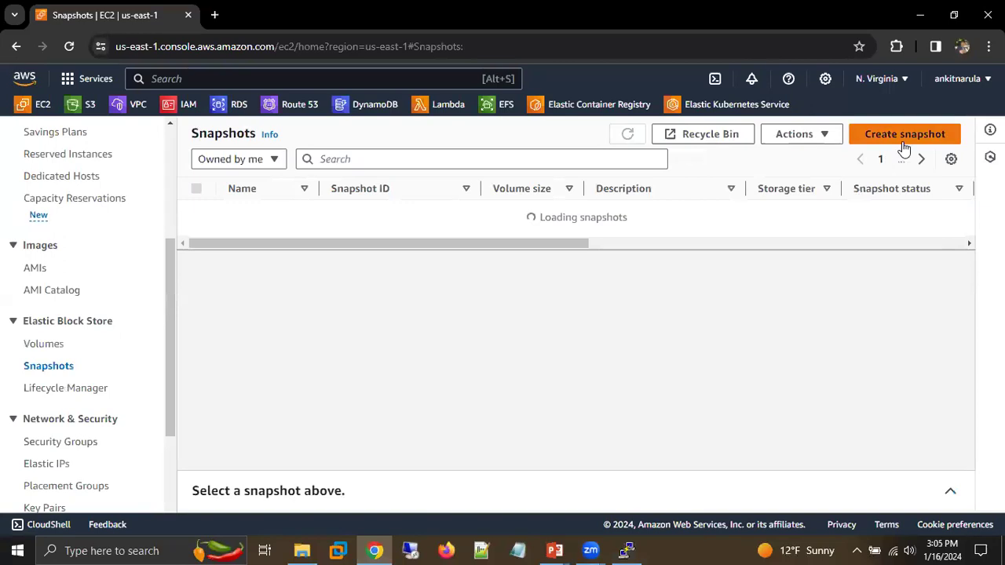
{"action": "left_click", "coordinate": [904, 148]}
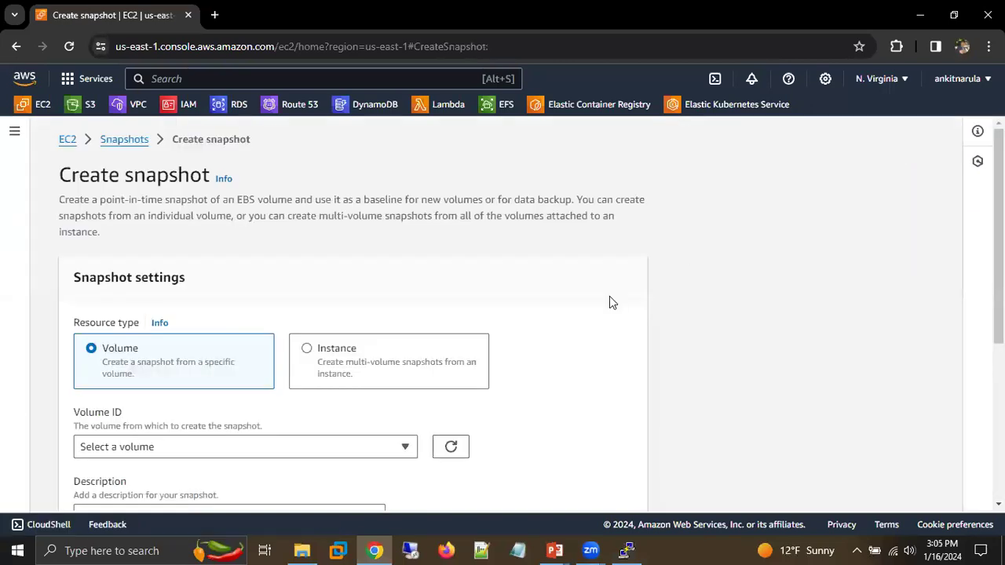
{"action": "scroll", "coordinate": [549, 298], "scroll_direction": "down", "scroll_amount": 2}
{"action": "left_click", "coordinate": [362, 304]}
{"action": "left_click", "coordinate": [224, 379]}
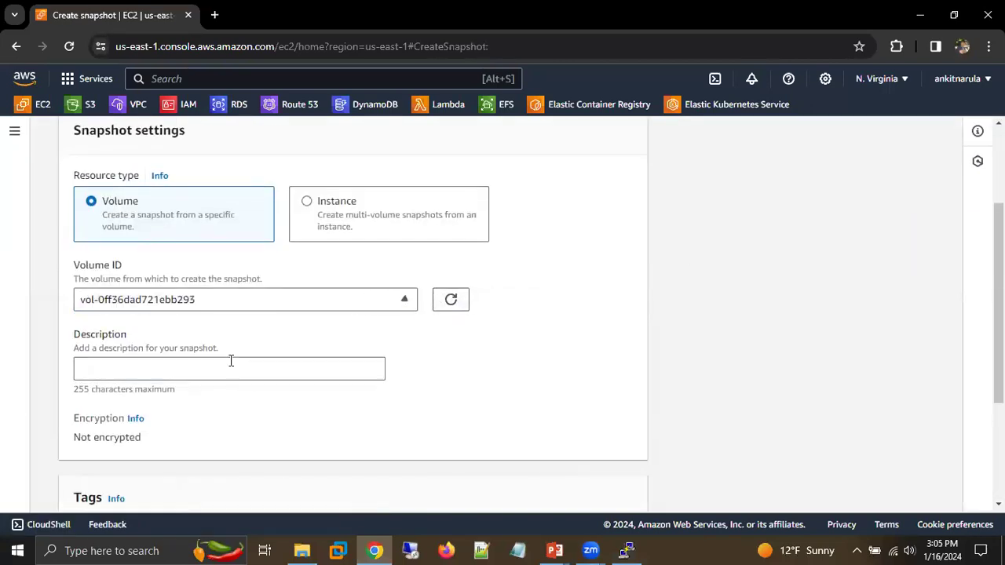
{"action": "scroll", "coordinate": [265, 353], "scroll_direction": "down", "scroll_amount": 3}
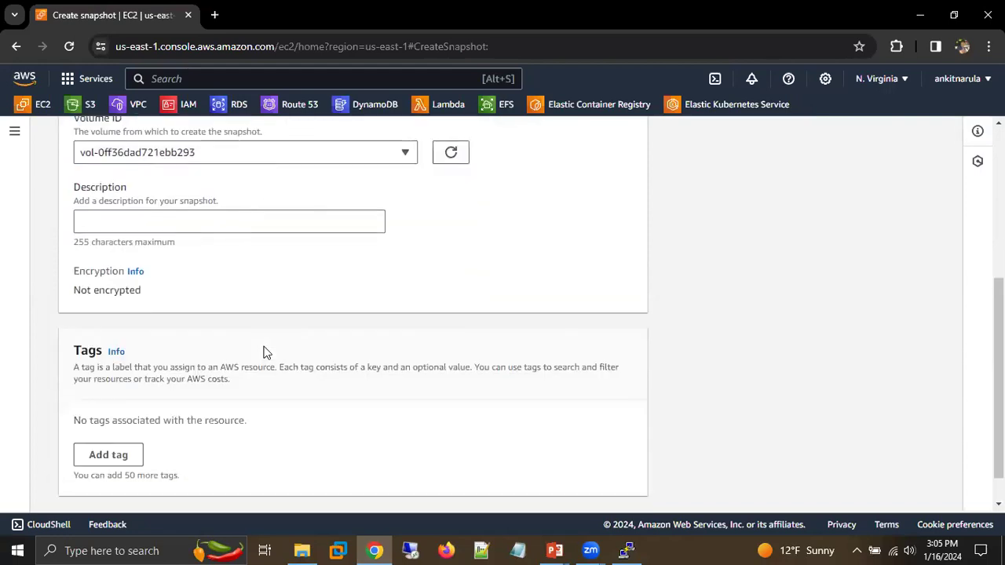
{"action": "left_click", "coordinate": [631, 491]}
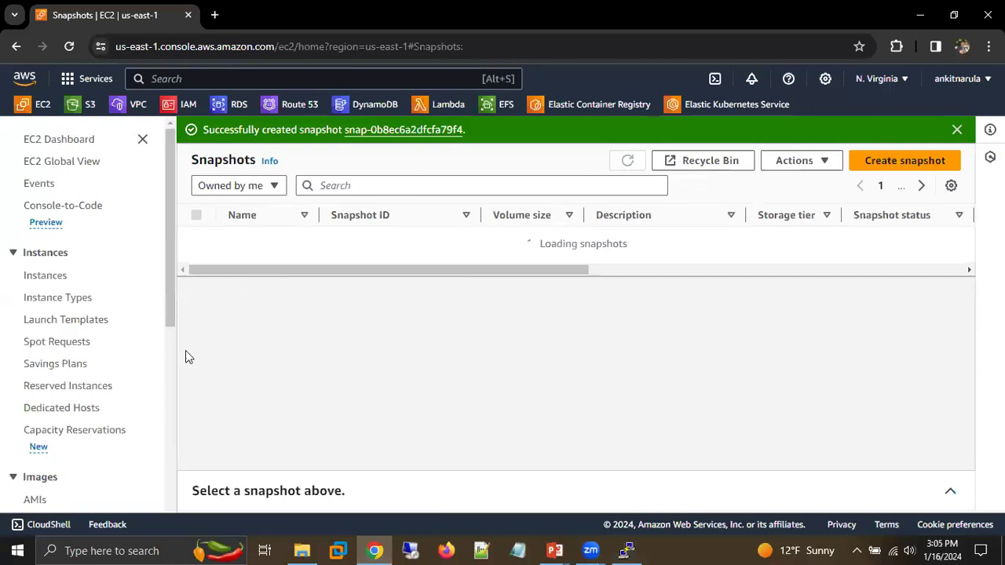
Refresh the snapshot list to check the new snapshot's status.
{"action": "scroll", "coordinate": [134, 404], "scroll_direction": "down", "scroll_amount": 2}
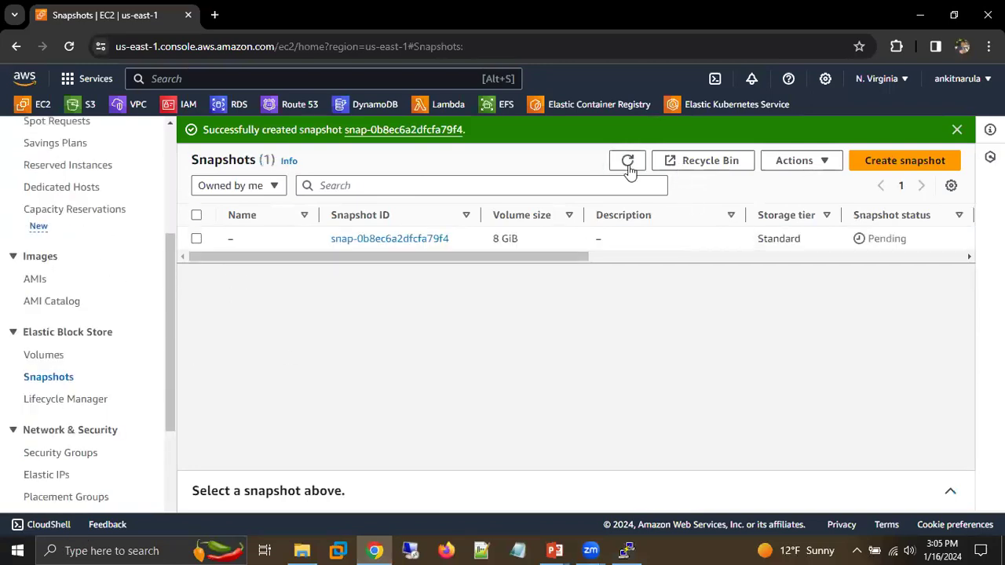
{"action": "left_click", "coordinate": [406, 64]}
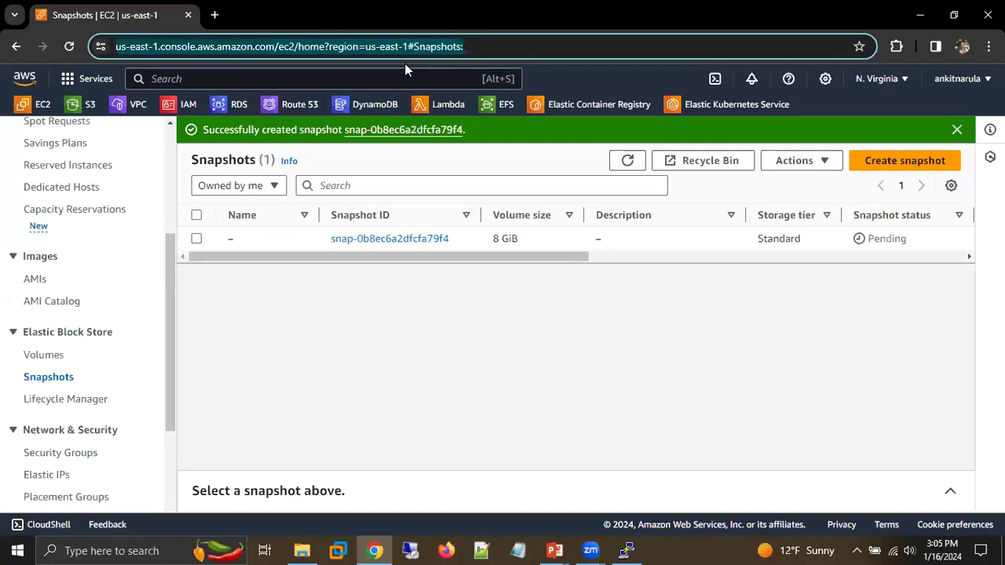
{"action": "left_click", "coordinate": [627, 161]}
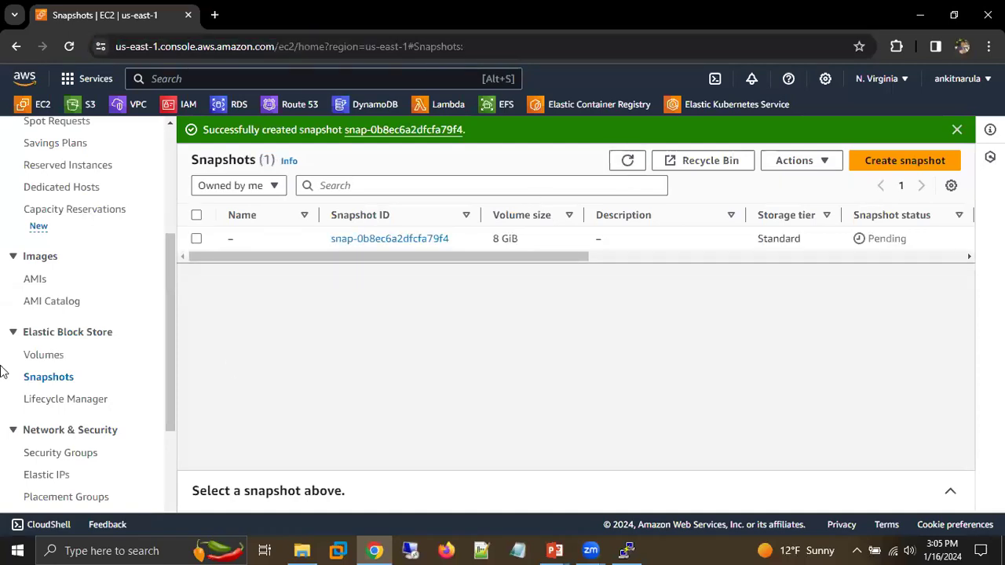
Copy the ID of the existing EBS volume into a blank Notepad document and return to the volumes list.
{"action": "left_click", "coordinate": [43, 355]}
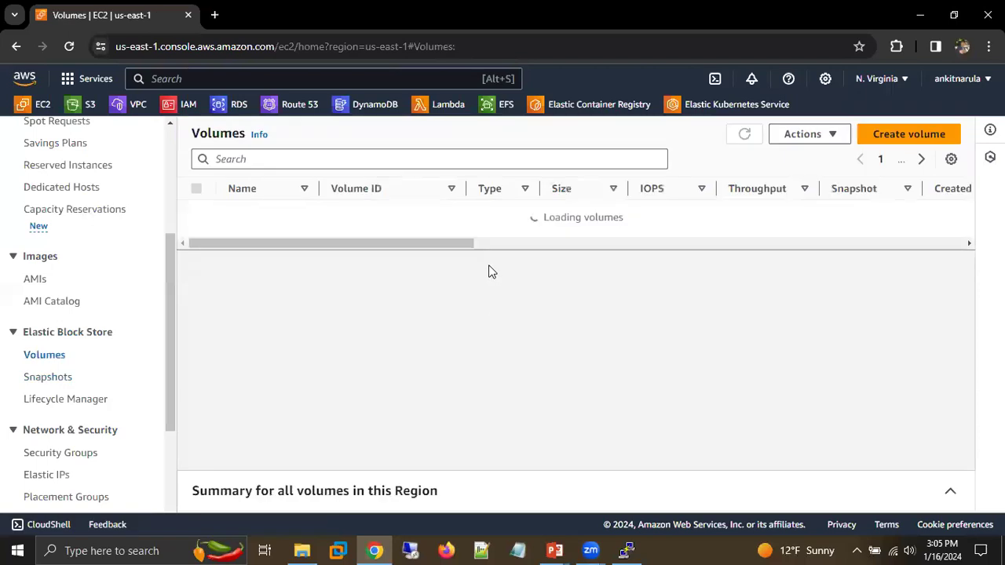
{"action": "left_click_drag", "start_coordinate": [300, 216], "coordinate": [450, 216]}
{"action": "key", "text": "ctrl+c"}
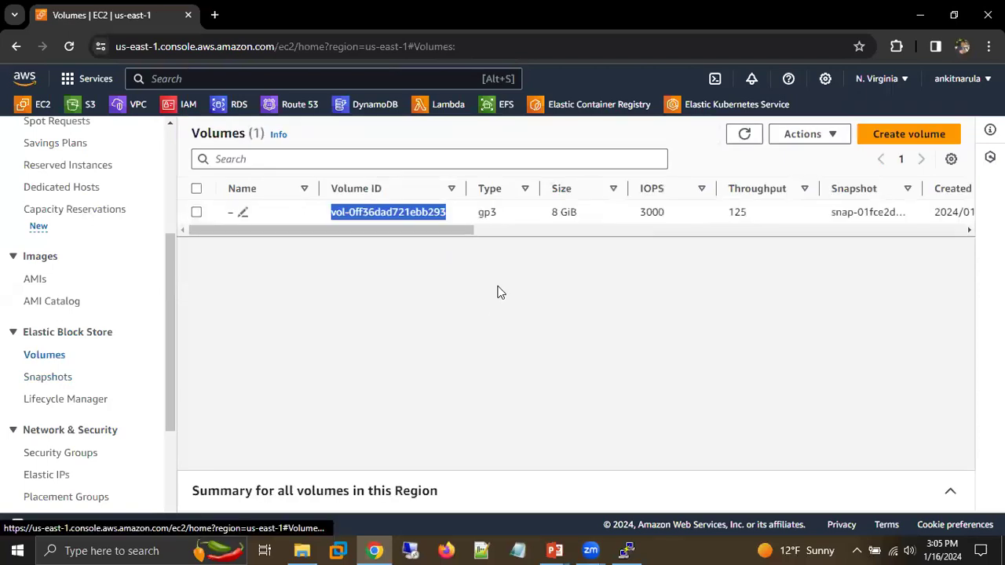
{"action": "left_click", "coordinate": [524, 550]}
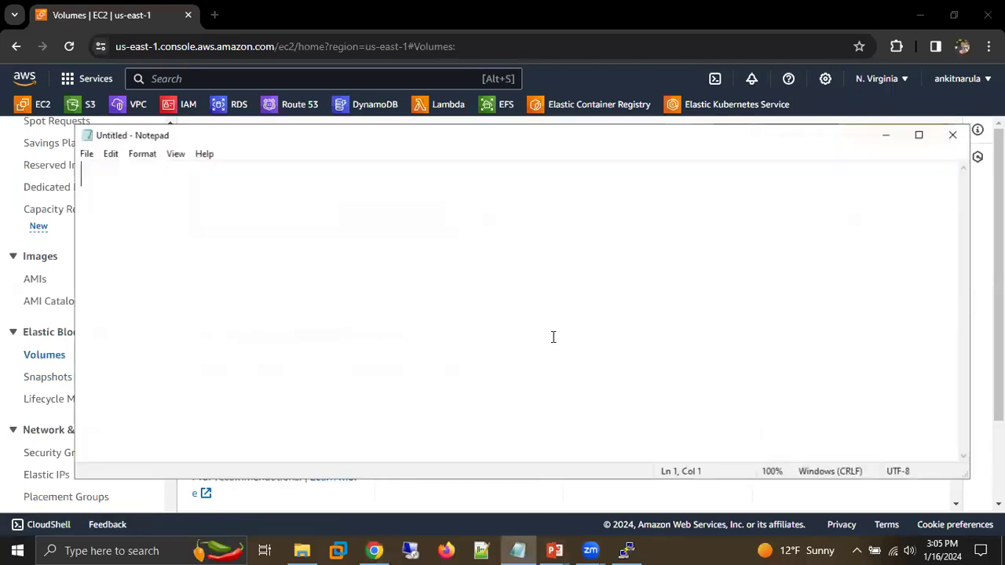
{"action": "key", "text": "ctrl+v"}
{"action": "key", "text": "alt+Tab"}
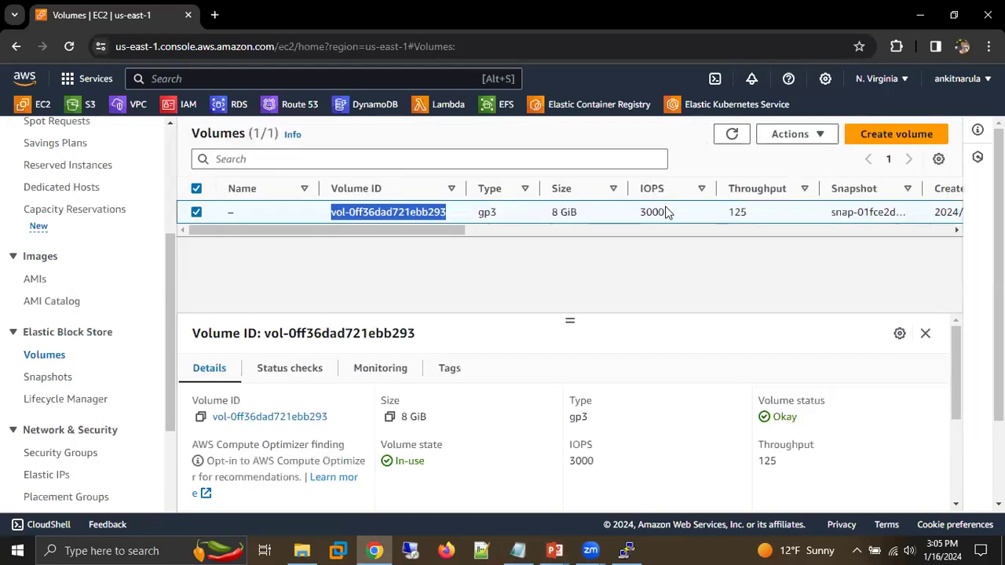
Refresh the volumes list and review the snapshot's status and progress details.
{"action": "left_click", "coordinate": [728, 140]}
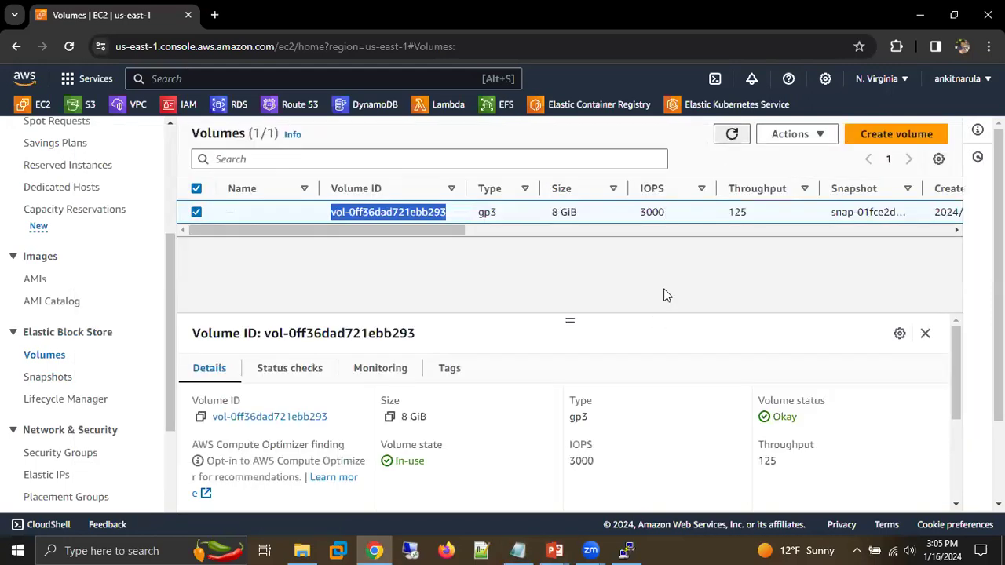
{"action": "left_click", "coordinate": [49, 379]}
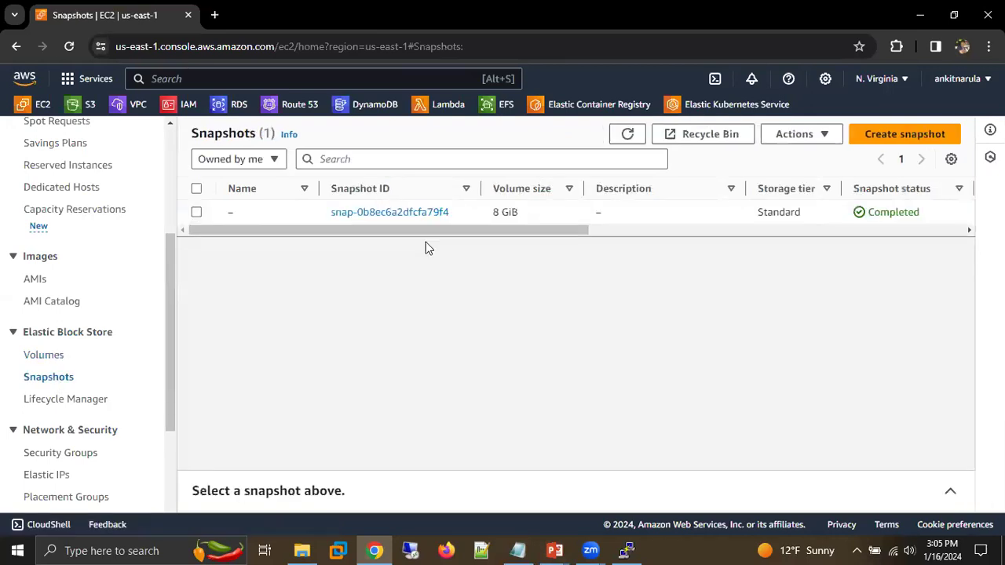
{"action": "left_click_drag", "start_coordinate": [493, 231], "coordinate": [655, 245]}
{"action": "scroll", "coordinate": [496, 235], "scroll_direction": "left", "scroll_amount": 1}
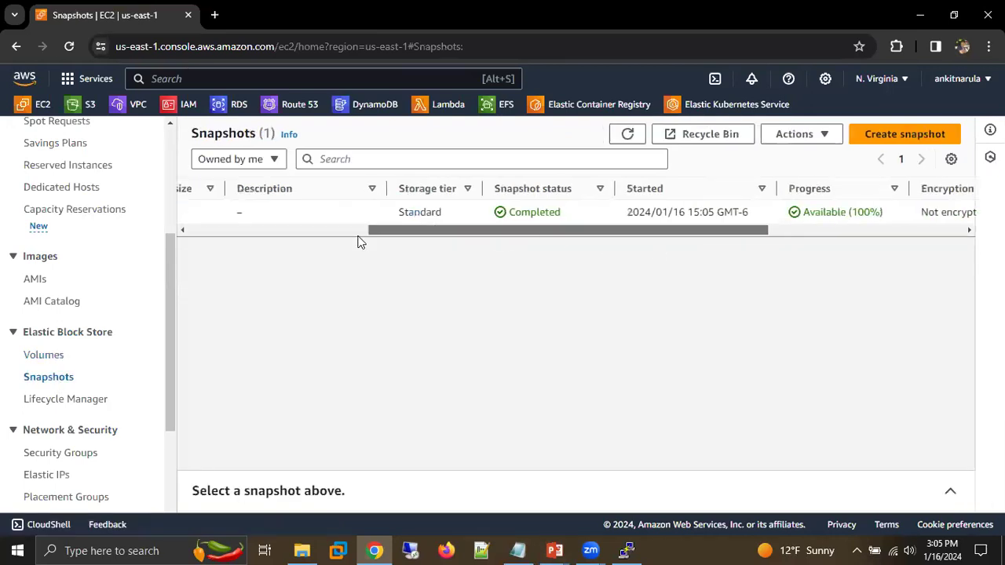
{"action": "scroll", "coordinate": [236, 214], "scroll_direction": "left", "scroll_amount": 5}
{"action": "scroll", "coordinate": [79, 212], "scroll_direction": "up", "scroll_amount": 3}
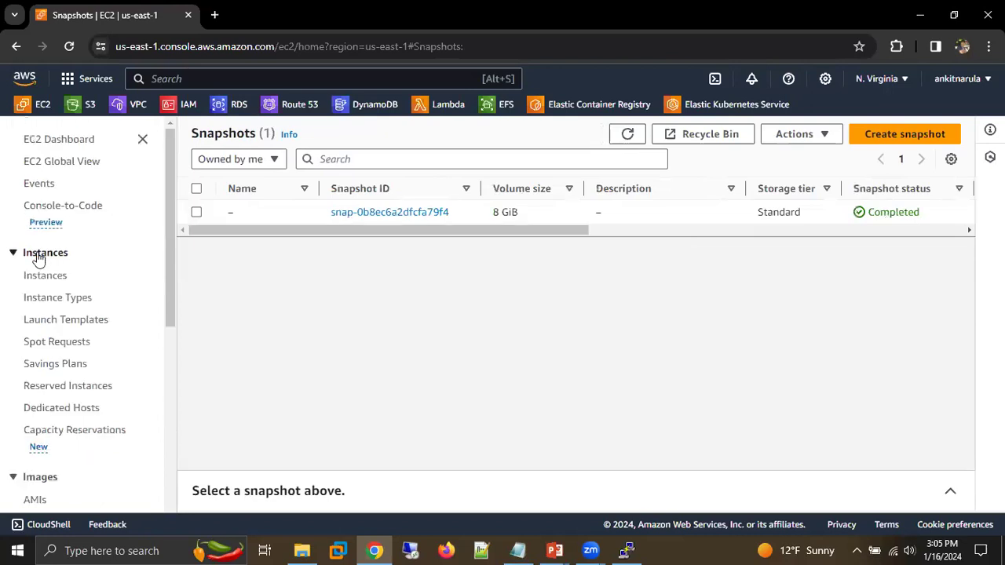
Open the storage details of the Replace-Root-Volume instance and examine its attached block device.
{"action": "left_click", "coordinate": [31, 275]}
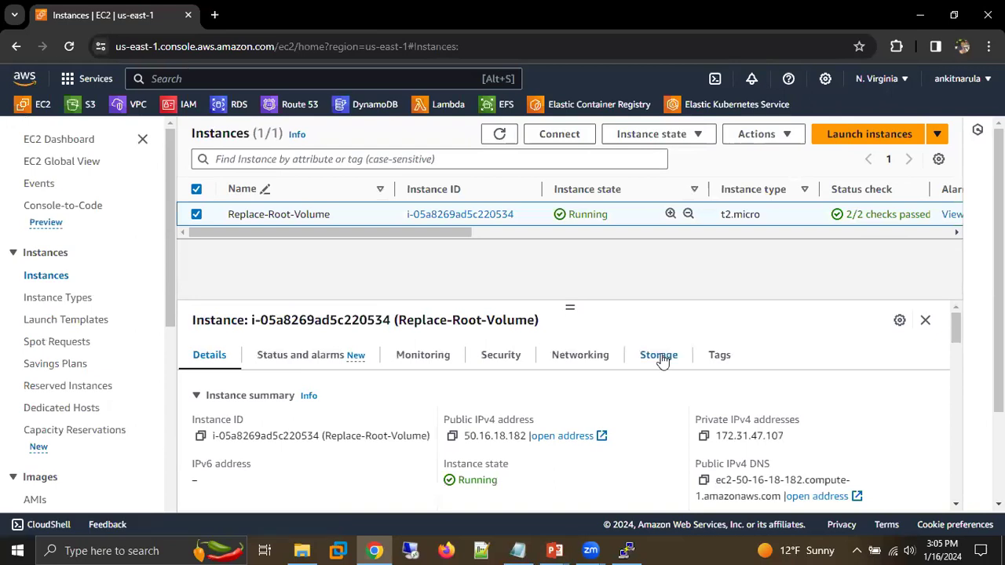
{"action": "left_click", "coordinate": [660, 357]}
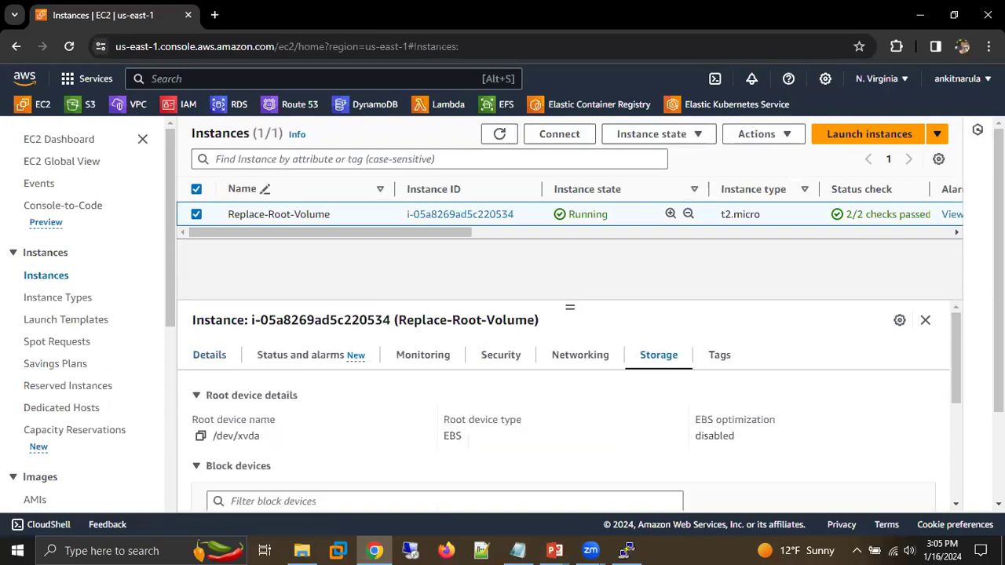
{"action": "left_click_drag", "start_coordinate": [955, 338], "coordinate": [952, 389]}
{"action": "scroll", "coordinate": [949, 402], "scroll_direction": "down", "scroll_amount": 1}
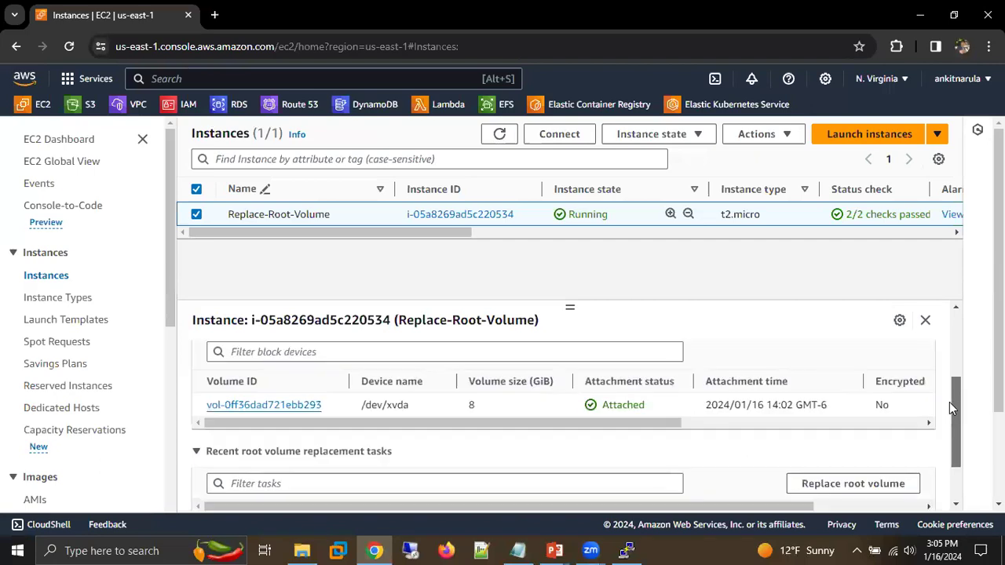
{"action": "scroll", "coordinate": [229, 436], "scroll_direction": "up", "scroll_amount": 1}
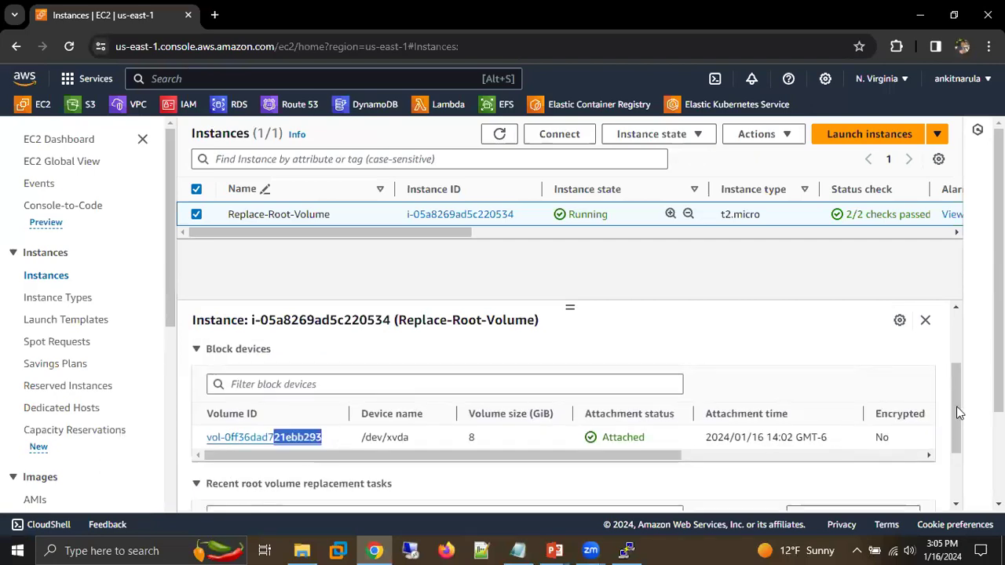
{"action": "scroll", "coordinate": [887, 464], "scroll_direction": "down", "scroll_amount": 1}
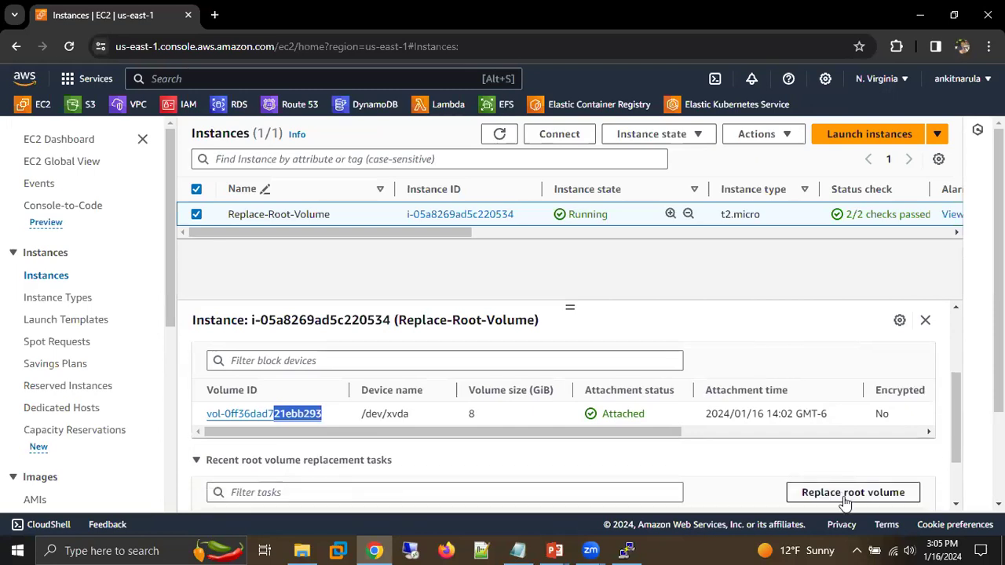
Set up a root volume replacement that restores from snapshot snap-0b8ec6a2dfcfa79f4 and deletes the replaced root volume.
{"action": "left_click", "coordinate": [845, 495]}
{"action": "scroll", "coordinate": [467, 316], "scroll_direction": "down", "scroll_amount": 3}
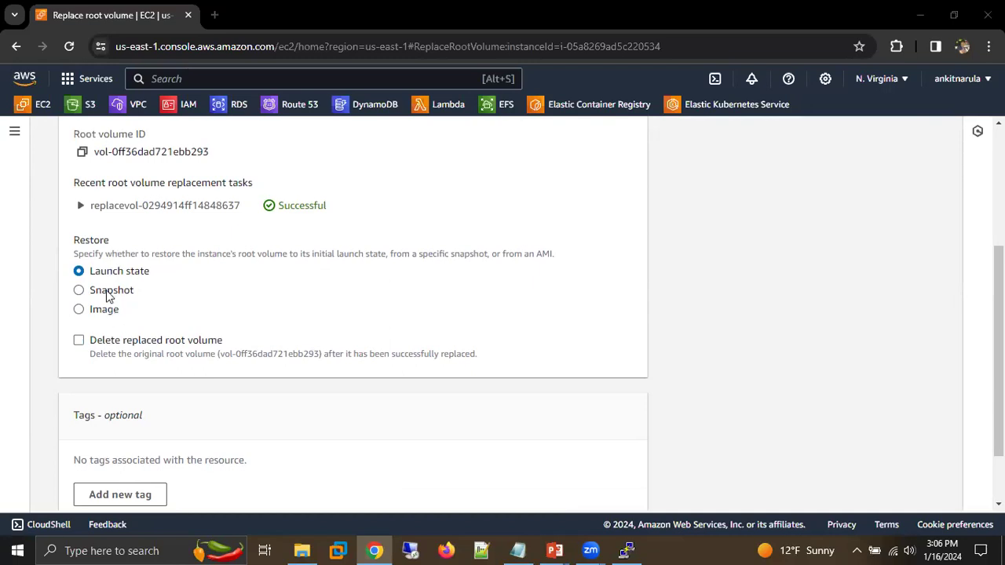
{"action": "left_click", "coordinate": [109, 296]}
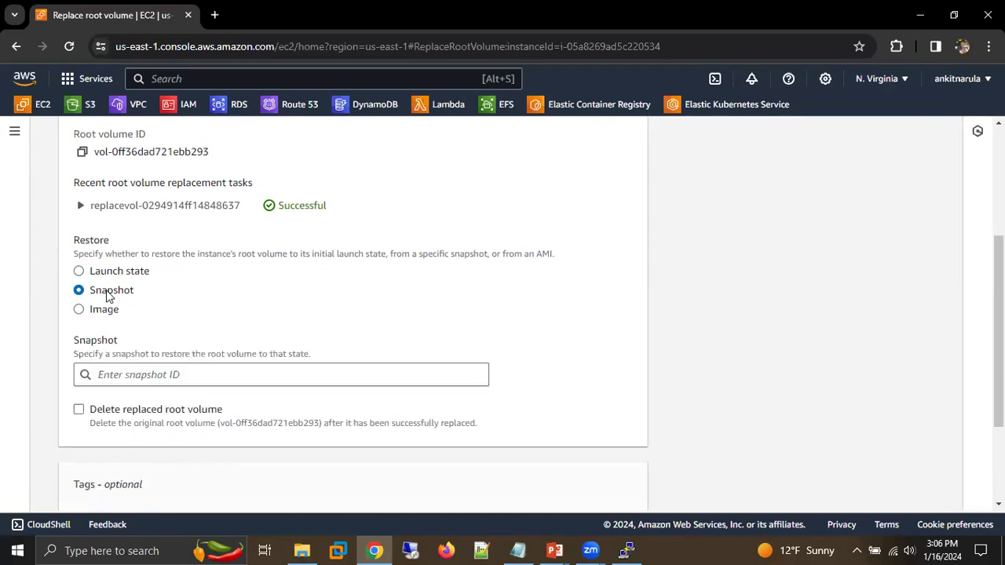
{"action": "left_click", "coordinate": [179, 380]}
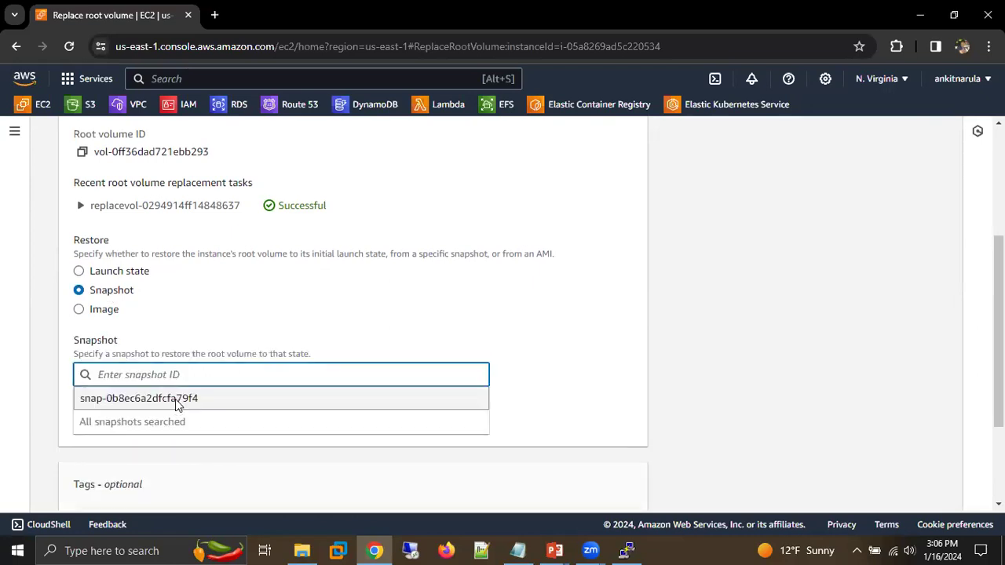
{"action": "key", "text": "Return"}
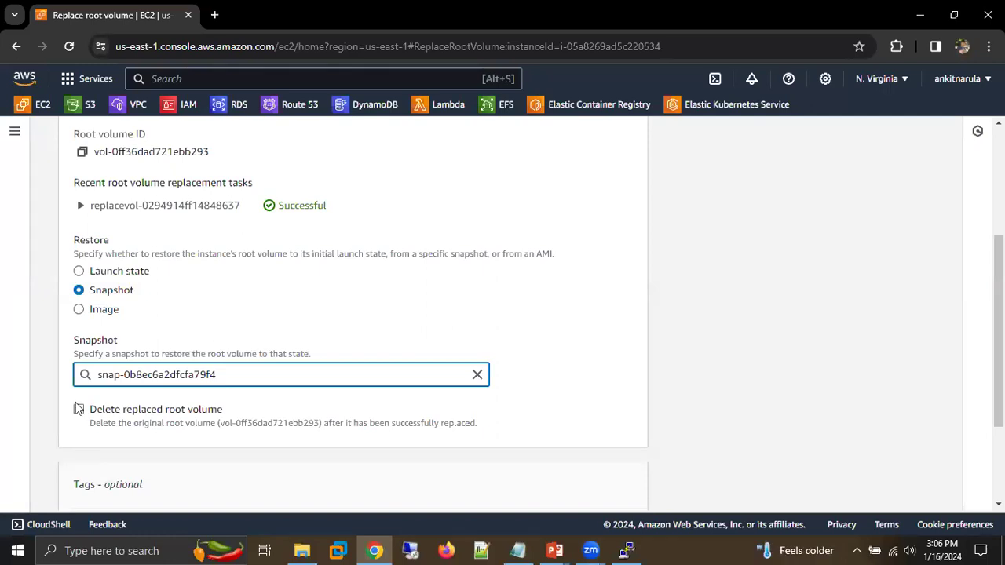
{"action": "left_click", "coordinate": [107, 415]}
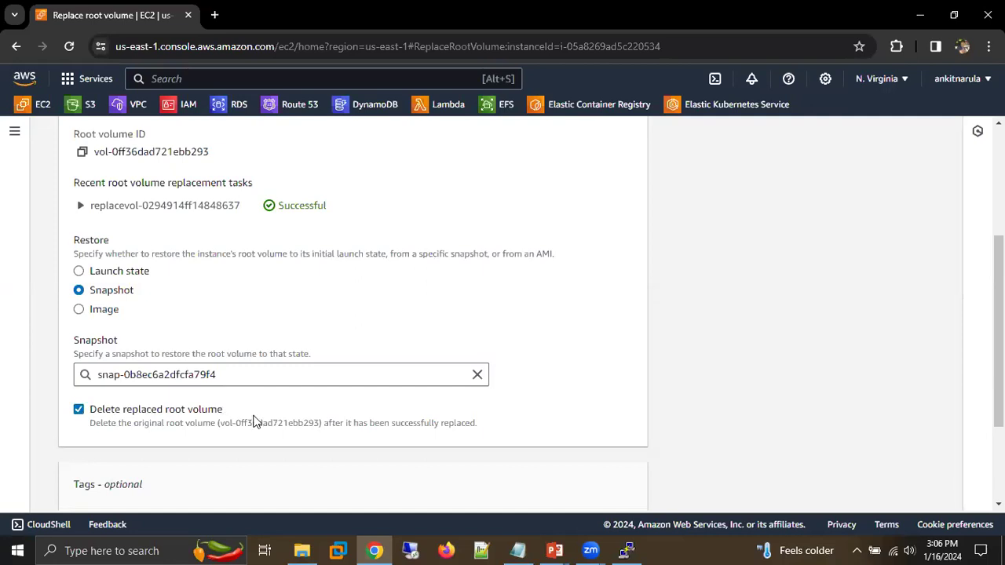
{"action": "scroll", "coordinate": [659, 455], "scroll_direction": "down", "scroll_amount": 2}
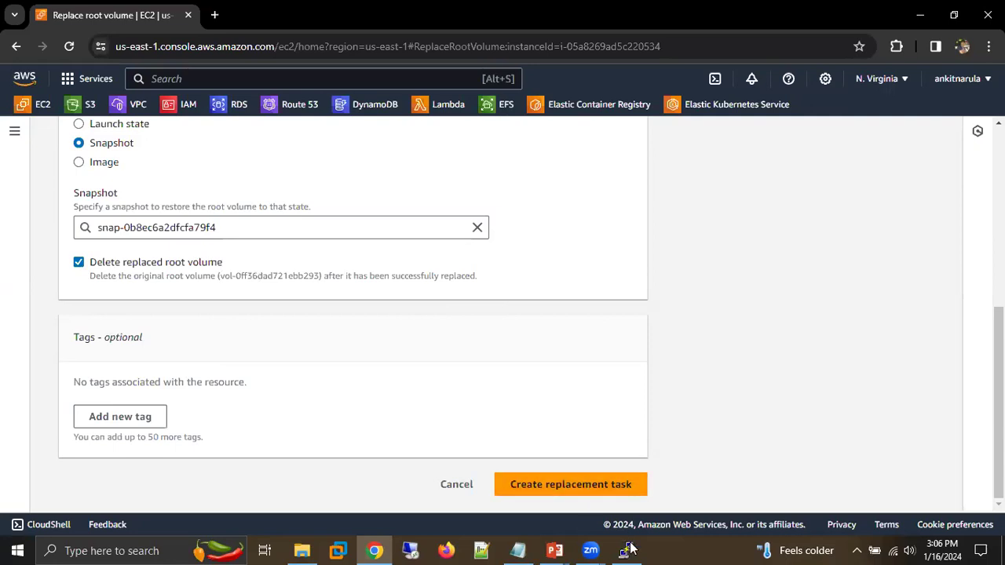
Switch to the PuTTY session, remove file2 from the home directory and list the remaining files.
{"action": "key", "text": "alt+Tab"}
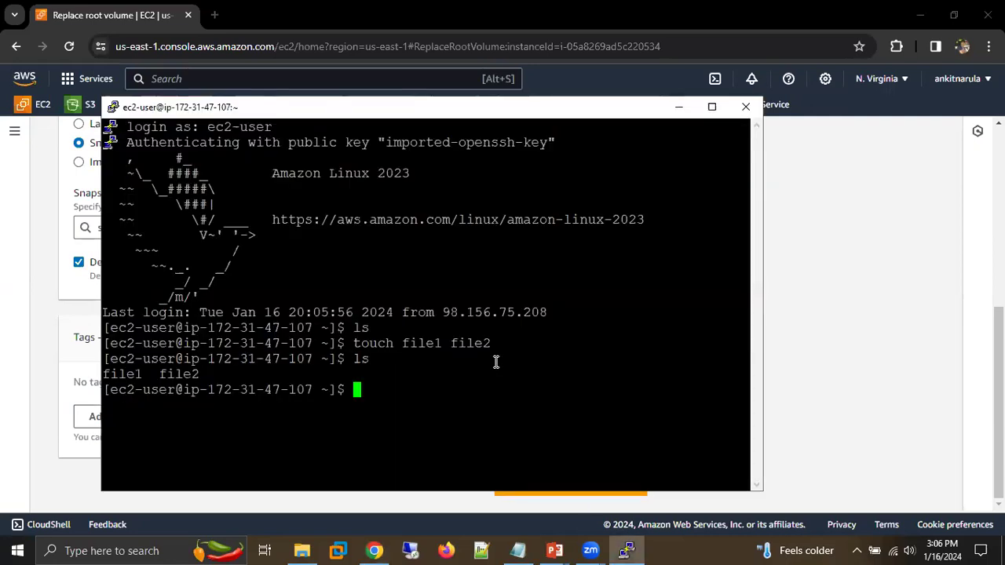
{"action": "type", "text": "rm task"}
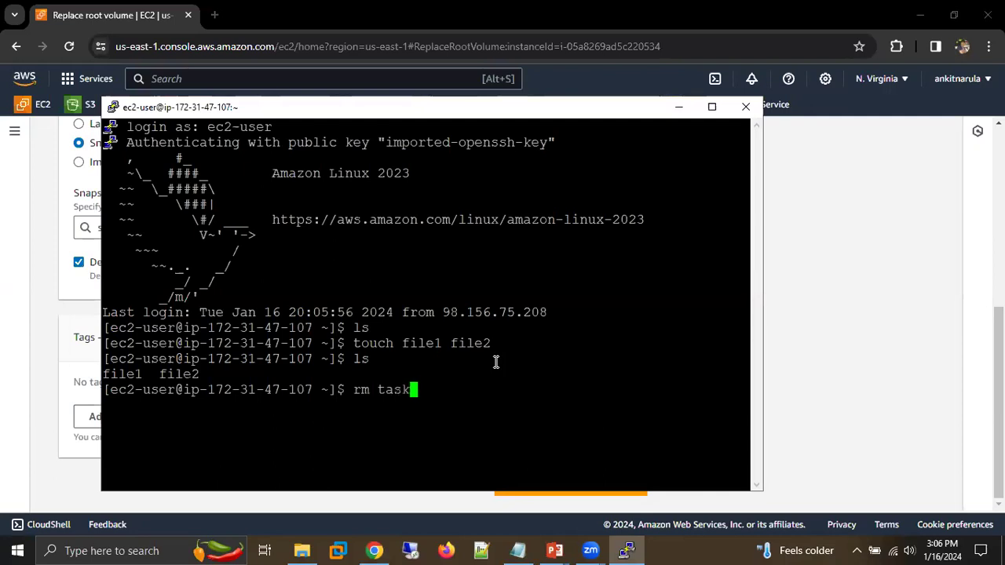
{"action": "key", "text": "BackSpace"}
{"action": "key", "text": "BackSpace"}
{"action": "key", "text": "BackSpace"}
{"action": "key", "text": "BackSpace"}
{"action": "type", "text": "file2"}
{"action": "key", "text": "Return"}
{"action": "type", "text": "ls"}
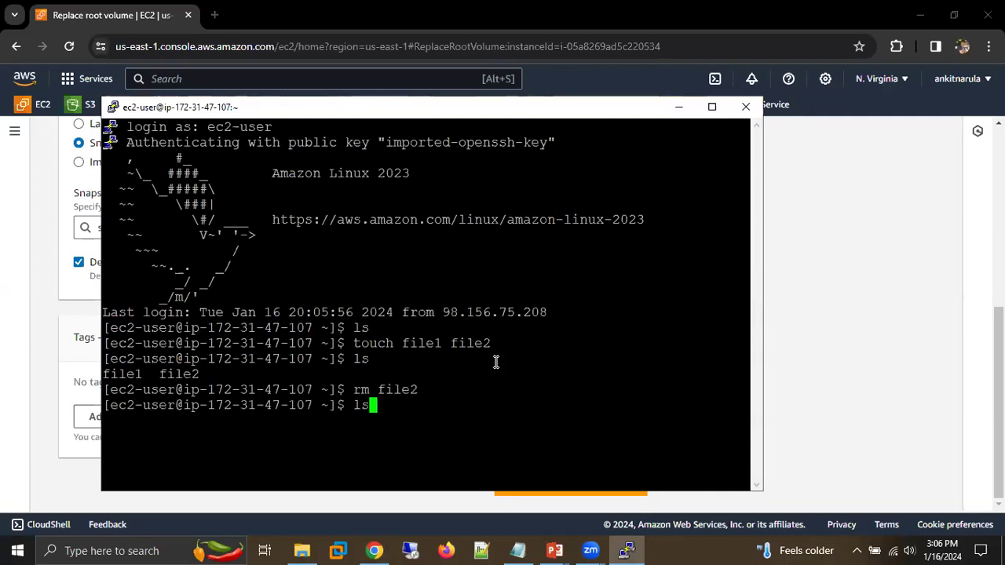
{"action": "key", "text": "Return"}
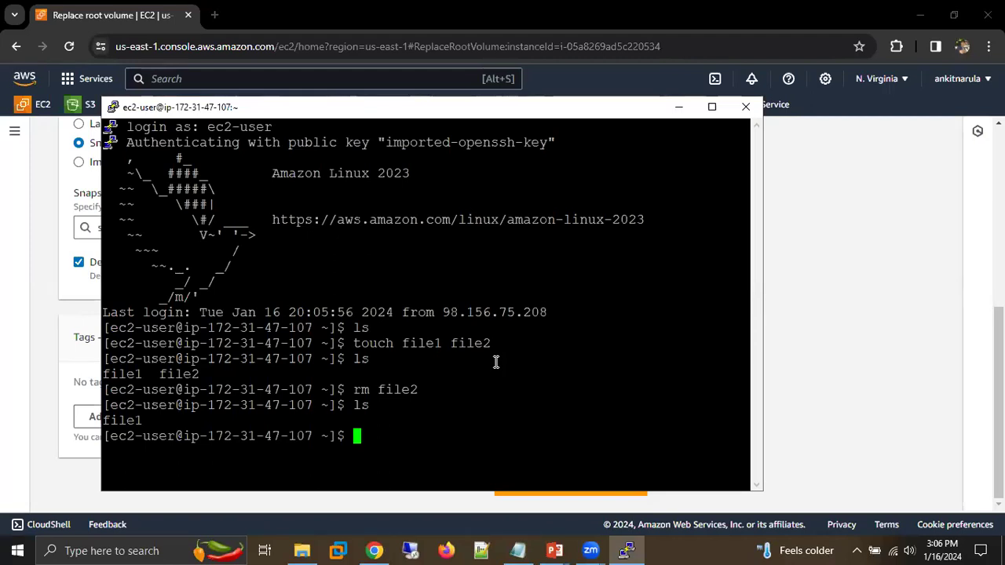
Return to the EC2 console, create the configured root volume replacement task and open the EBS volumes list.
{"action": "left_click", "coordinate": [770, 387]}
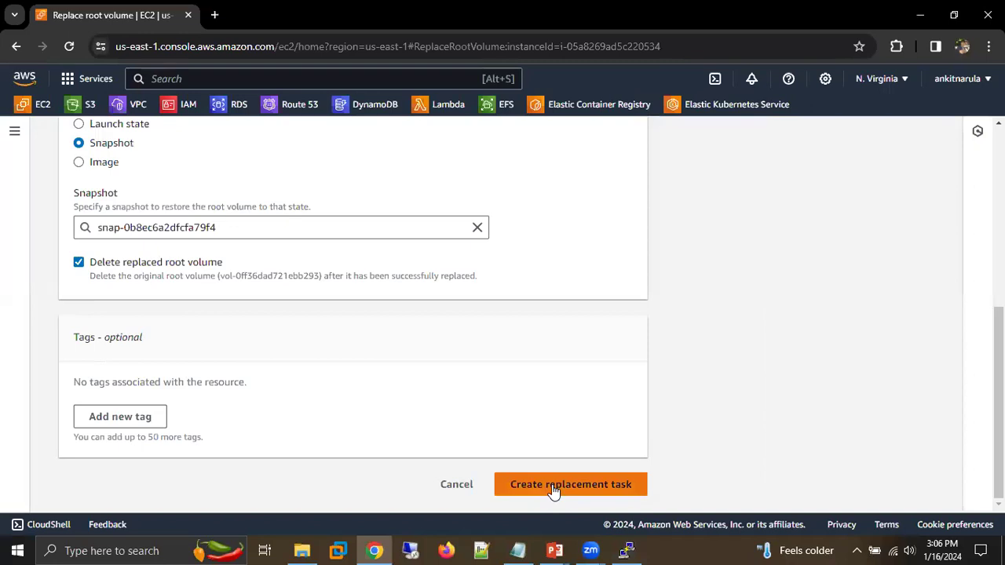
{"action": "left_click", "coordinate": [553, 487]}
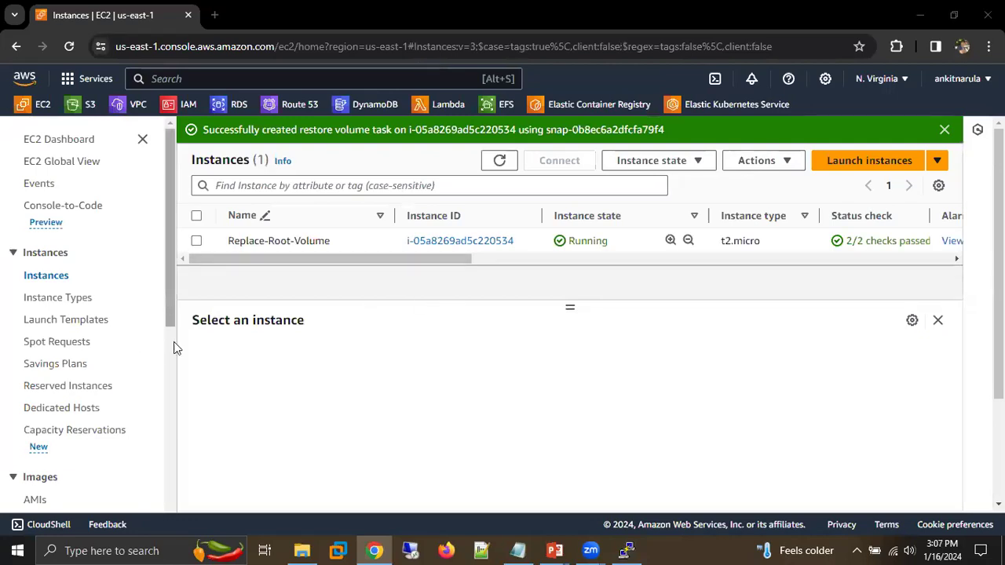
{"action": "scroll", "coordinate": [174, 353], "scroll_direction": "down", "scroll_amount": 1}
{"action": "scroll", "coordinate": [177, 362], "scroll_direction": "down", "scroll_amount": 1}
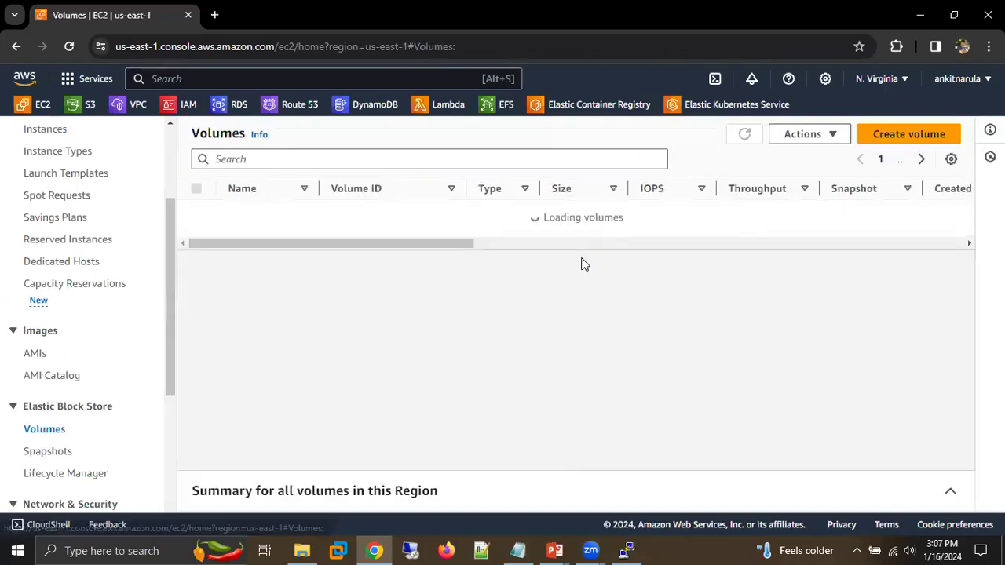
Refresh the volumes list and compare the state and attached resources of the original and newly created volumes.
{"action": "left_click_drag", "start_coordinate": [470, 255], "coordinate": [695, 262]}
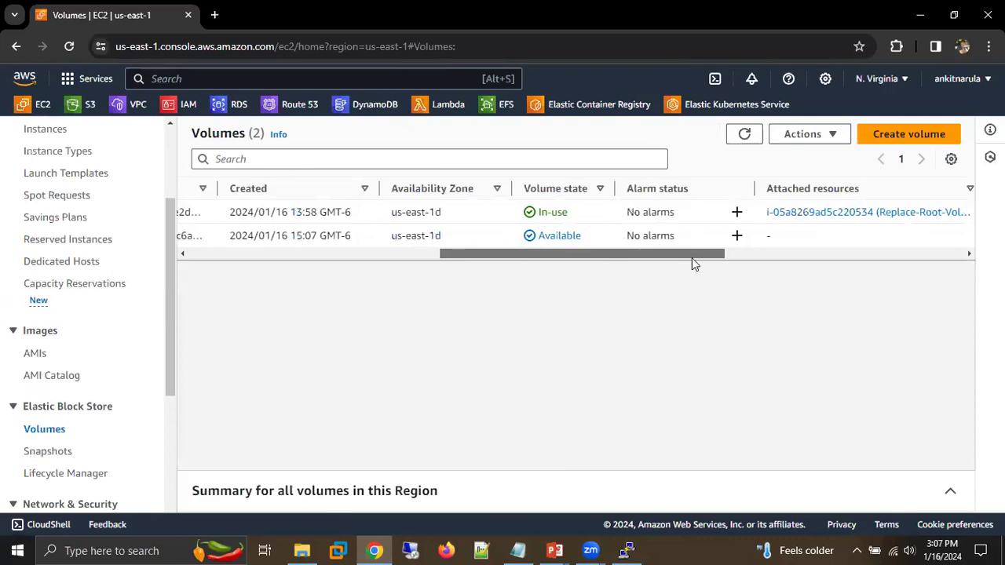
{"action": "left_click", "coordinate": [745, 135]}
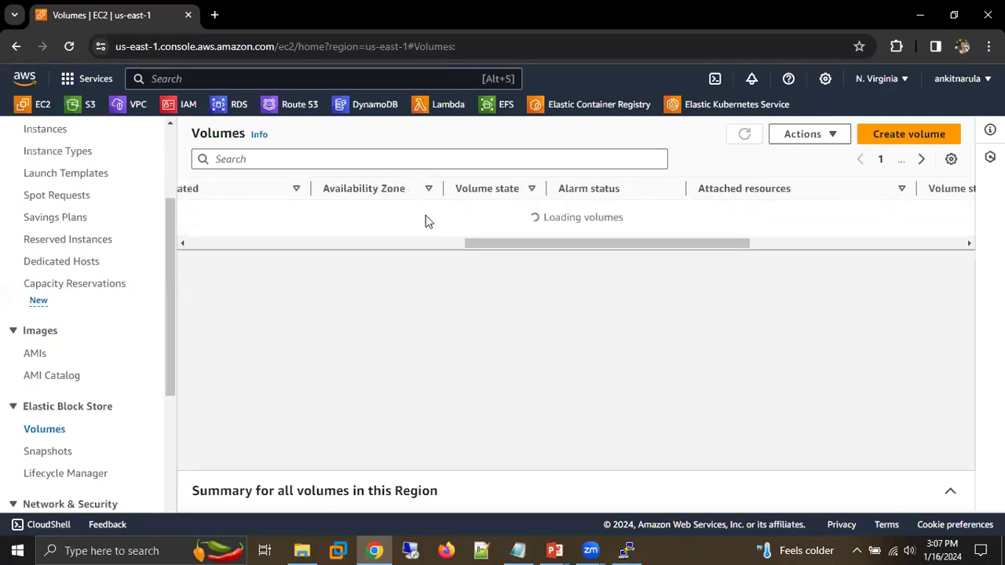
{"action": "left_click_drag", "start_coordinate": [323, 210], "coordinate": [620, 210]}
{"action": "left_click", "coordinate": [339, 223]}
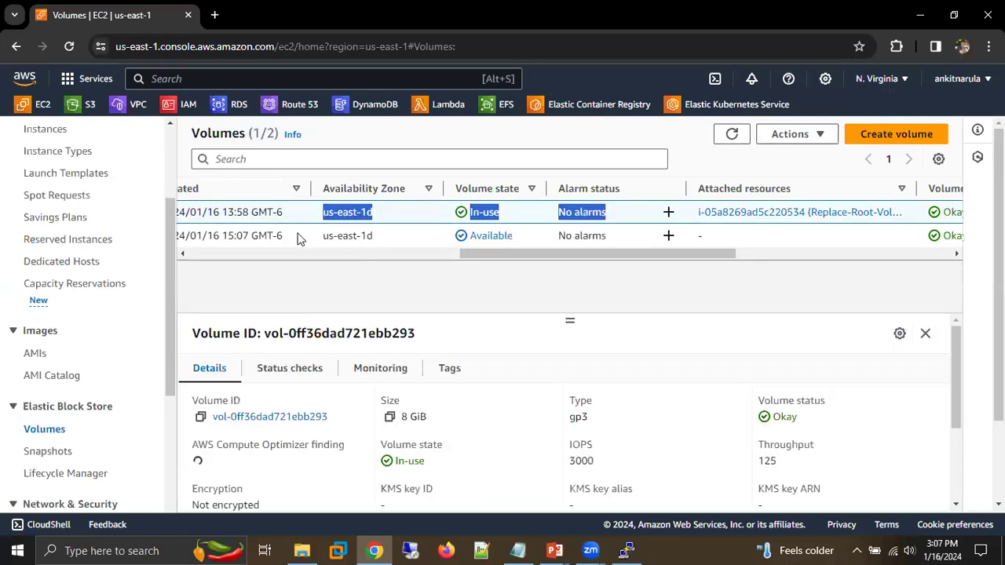
{"action": "left_click_drag", "start_coordinate": [323, 237], "coordinate": [419, 239]}
{"action": "left_click_drag", "start_coordinate": [583, 235], "coordinate": [609, 234]}
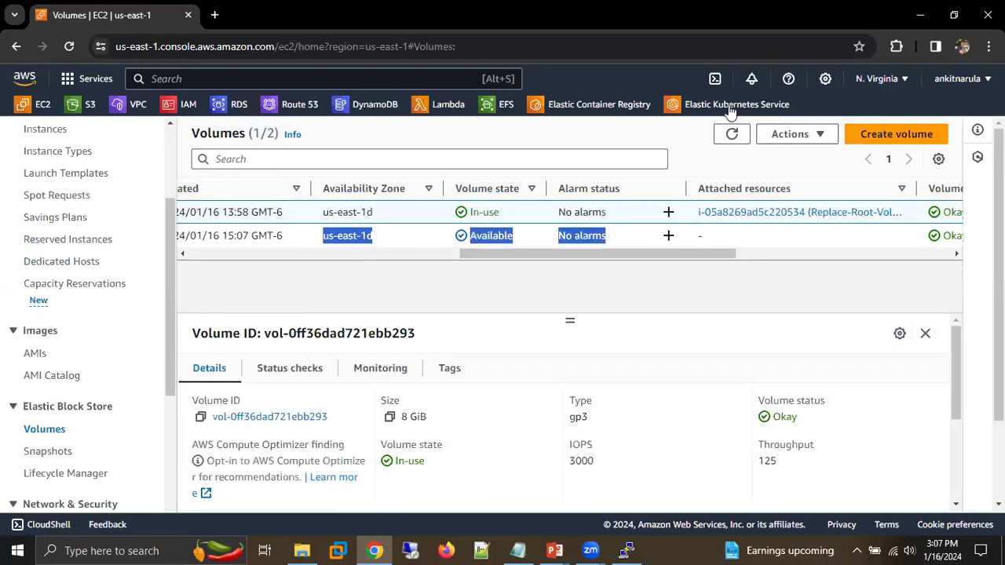
{"action": "left_click", "coordinate": [732, 134]}
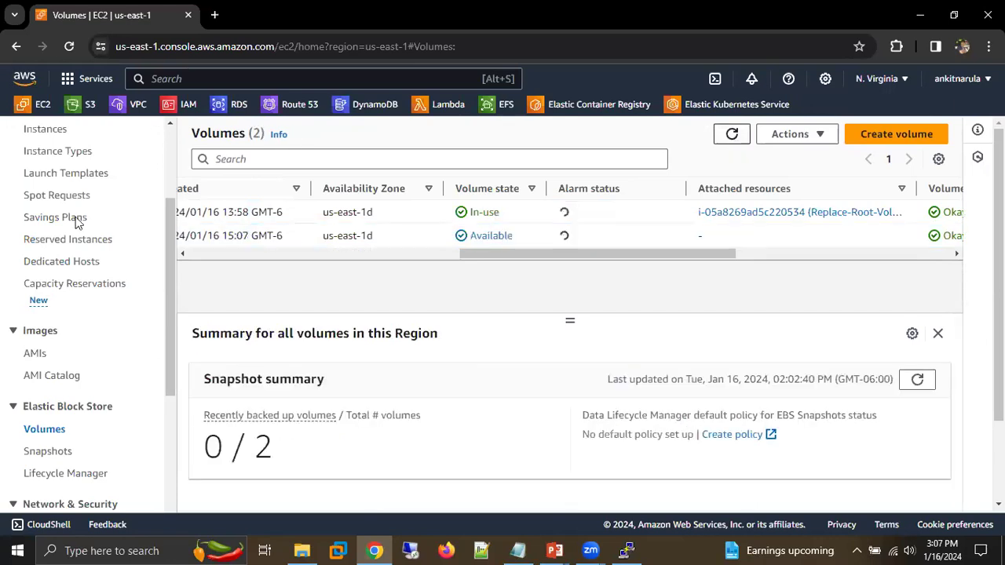
Open the storage details of the Replace-Root-Volume instance and check the ID of its attached volume.
{"action": "scroll", "coordinate": [85, 234], "scroll_direction": "up", "scroll_amount": 2}
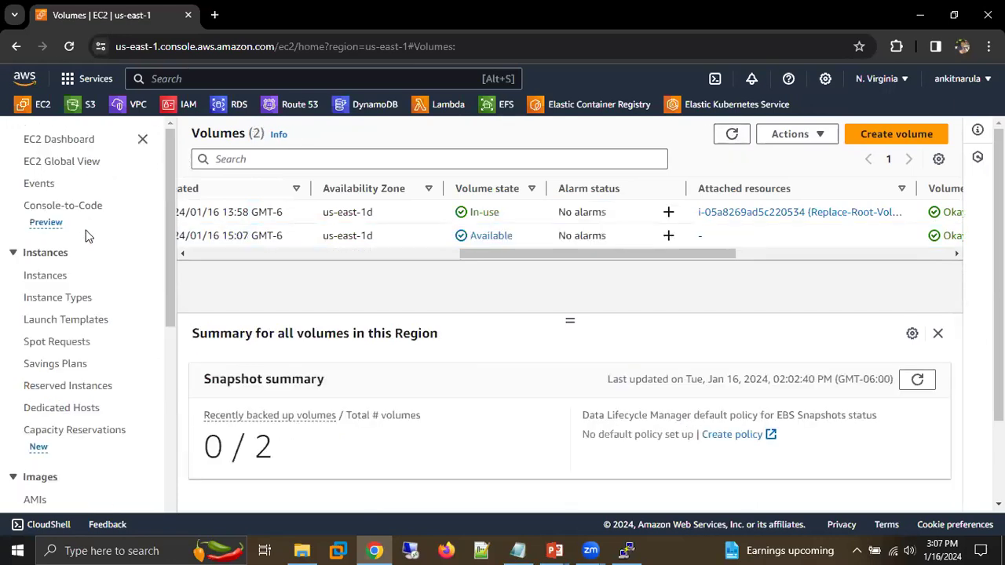
{"action": "left_click", "coordinate": [31, 276]}
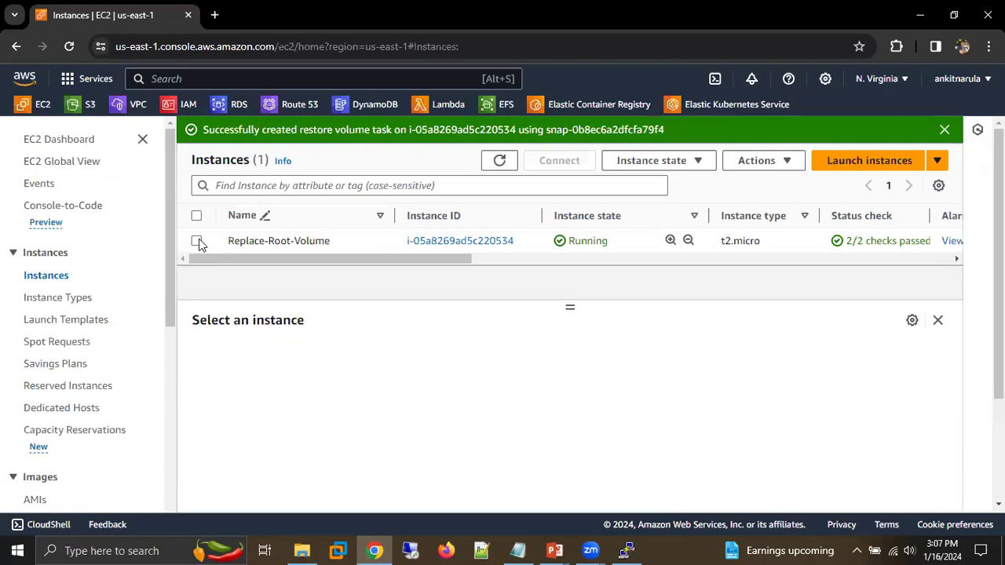
{"action": "left_click", "coordinate": [654, 359]}
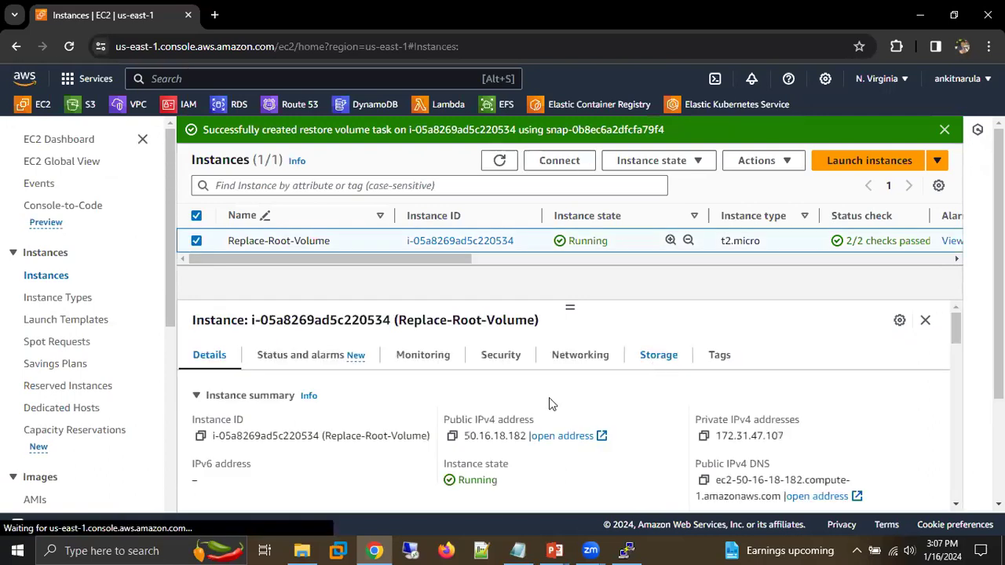
{"action": "scroll", "coordinate": [539, 418], "scroll_direction": "down", "scroll_amount": 1}
{"action": "scroll", "coordinate": [538, 417], "scroll_direction": "down", "scroll_amount": 2}
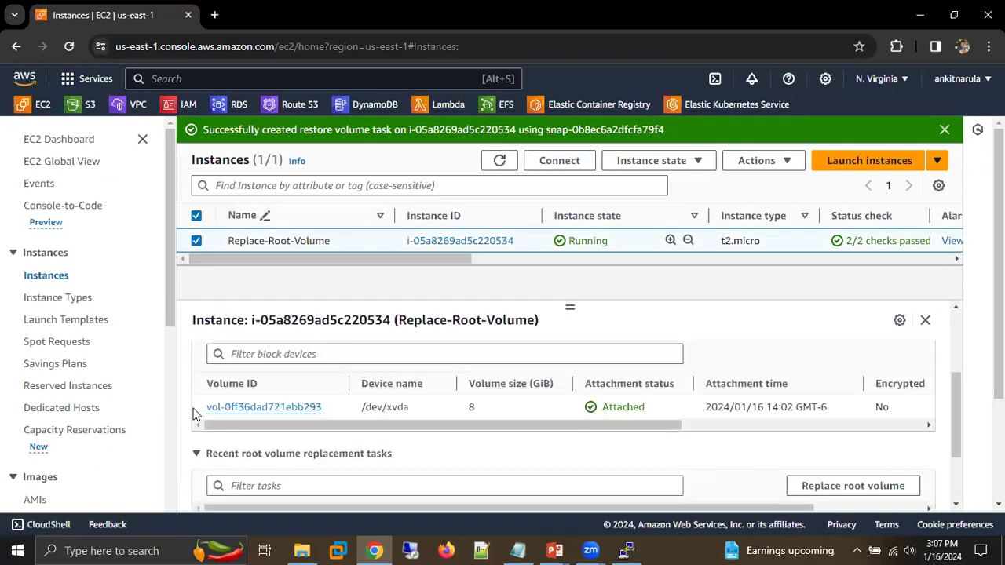
{"action": "triple_click", "coordinate": [335, 407]}
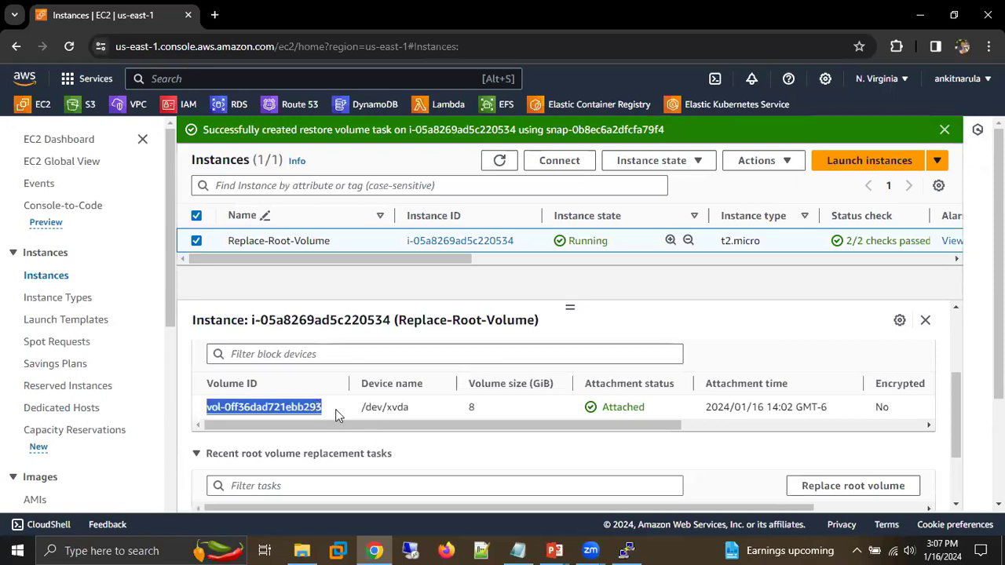
Reopen the EBS volumes list and refresh it repeatedly while checking the volume state column.
{"action": "scroll", "coordinate": [92, 372], "scroll_direction": "down", "scroll_amount": 3}
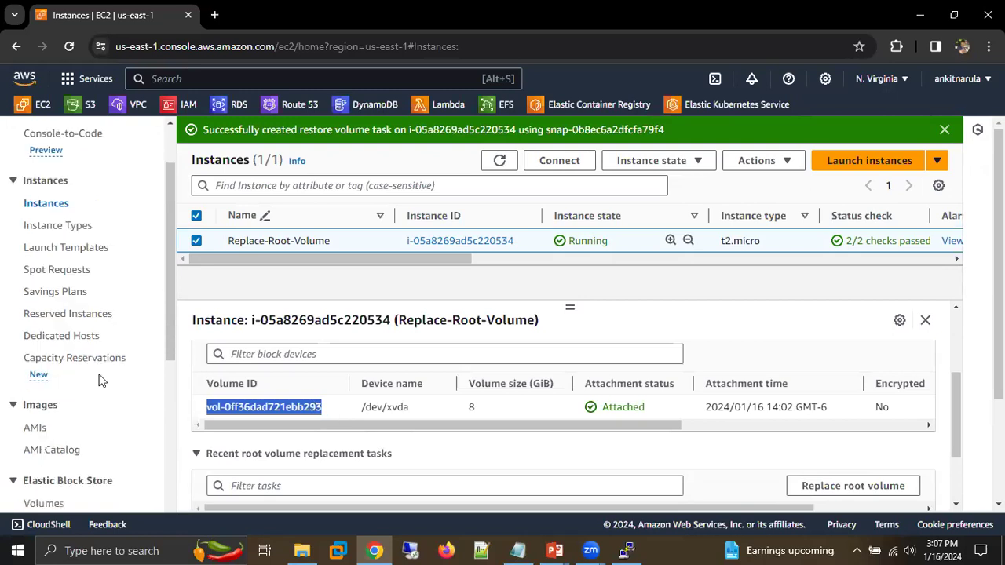
{"action": "left_click", "coordinate": [51, 357]}
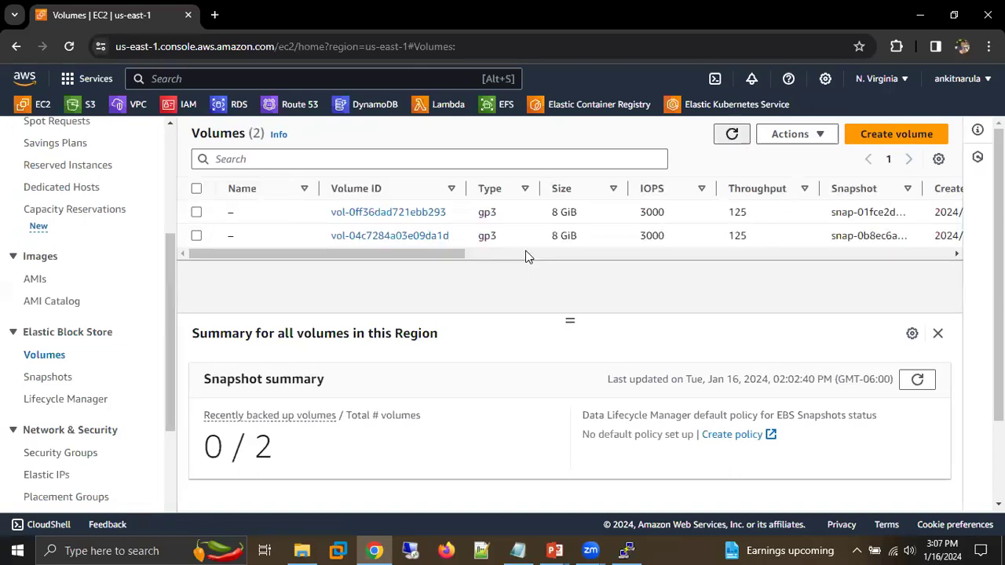
{"action": "left_click", "coordinate": [596, 253]}
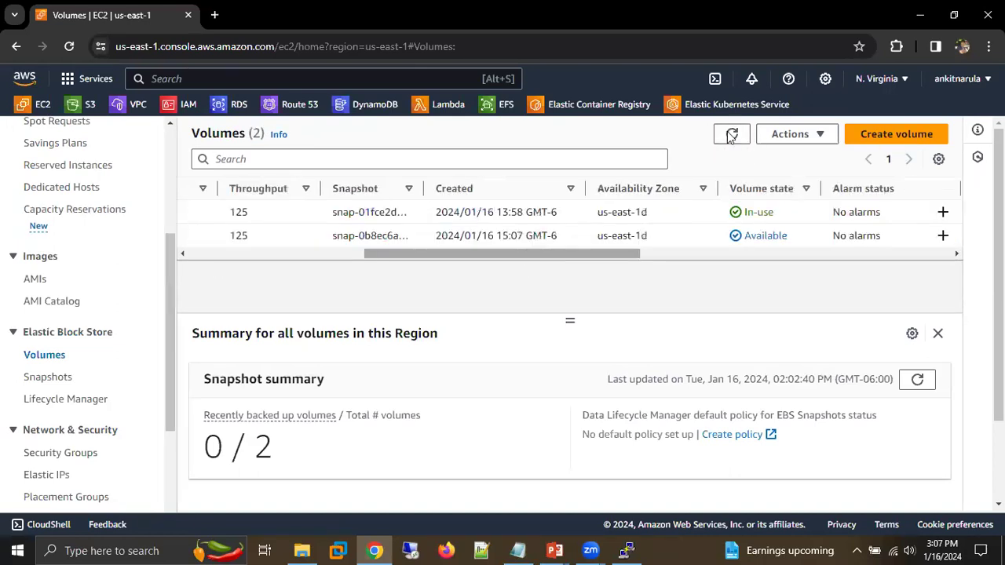
{"action": "left_click", "coordinate": [731, 136]}
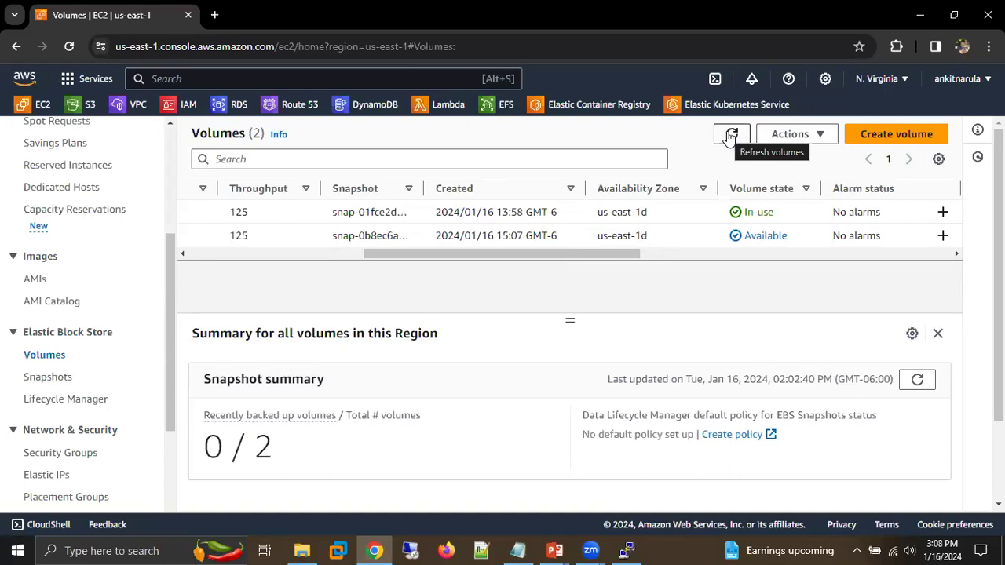
{"action": "left_click", "coordinate": [731, 135]}
{"action": "left_click", "coordinate": [730, 136]}
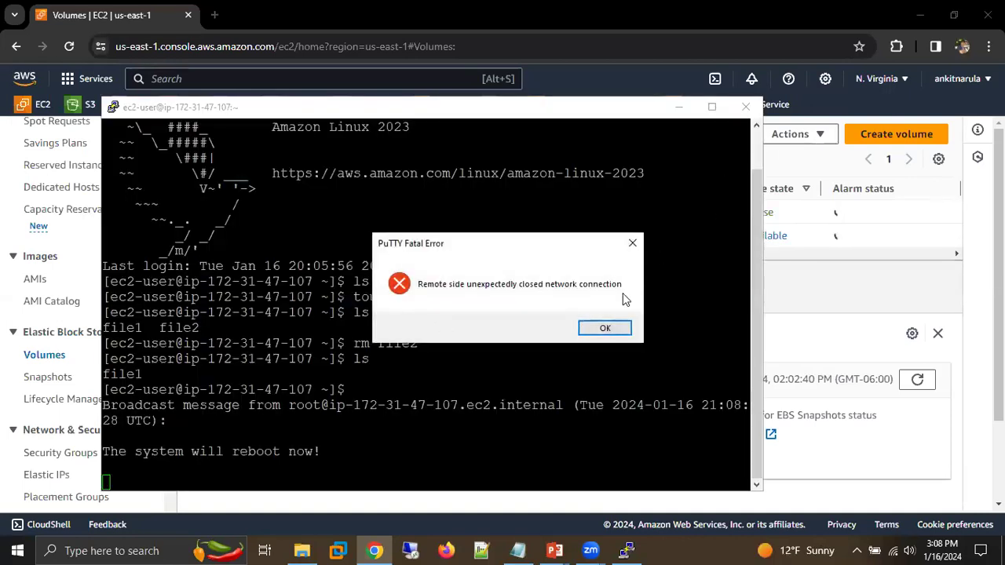
Dismiss the PuTTY connection error, minimize the terminal and refresh the volumes list again.
{"action": "left_click", "coordinate": [615, 329]}
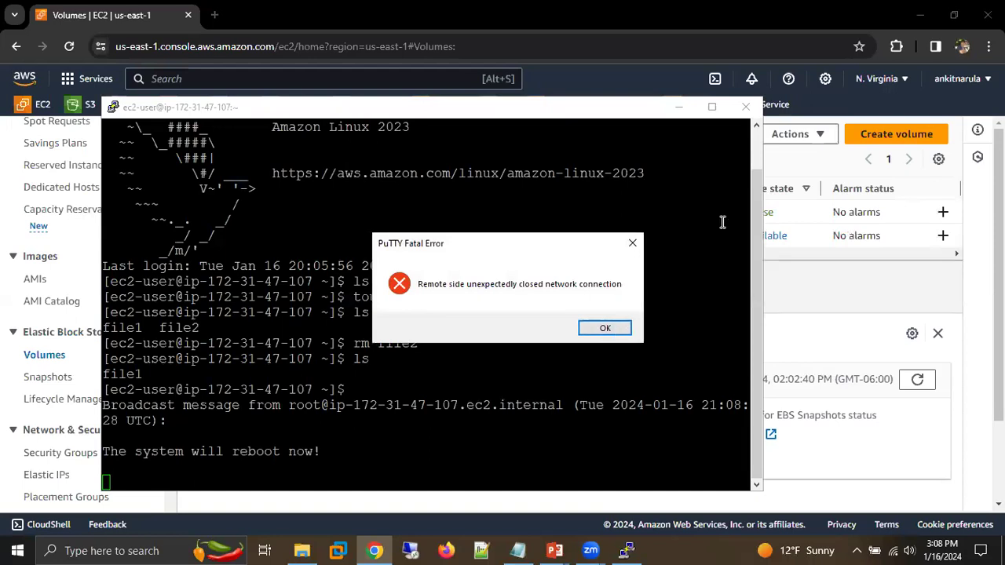
{"action": "left_click", "coordinate": [682, 108]}
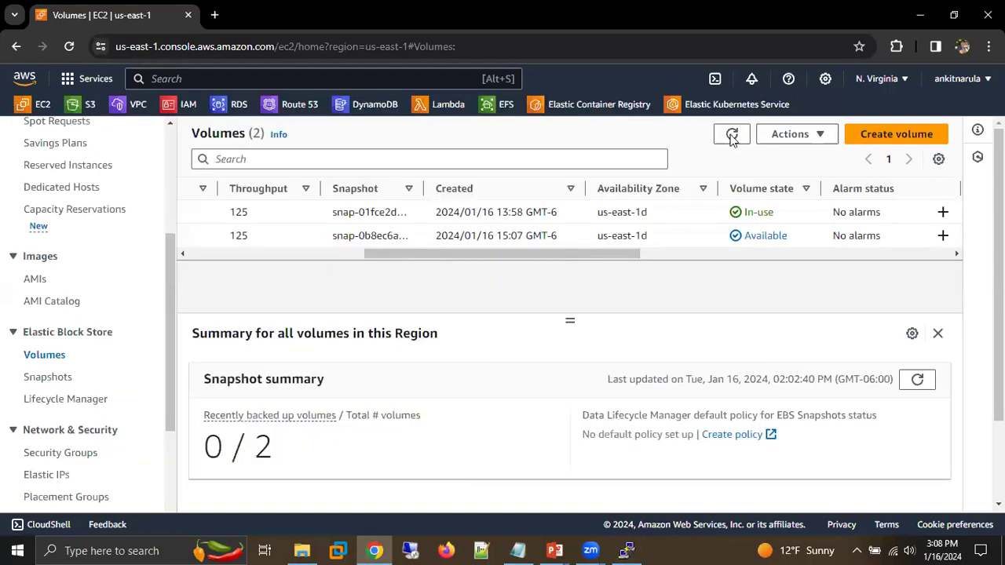
{"action": "left_click", "coordinate": [731, 135]}
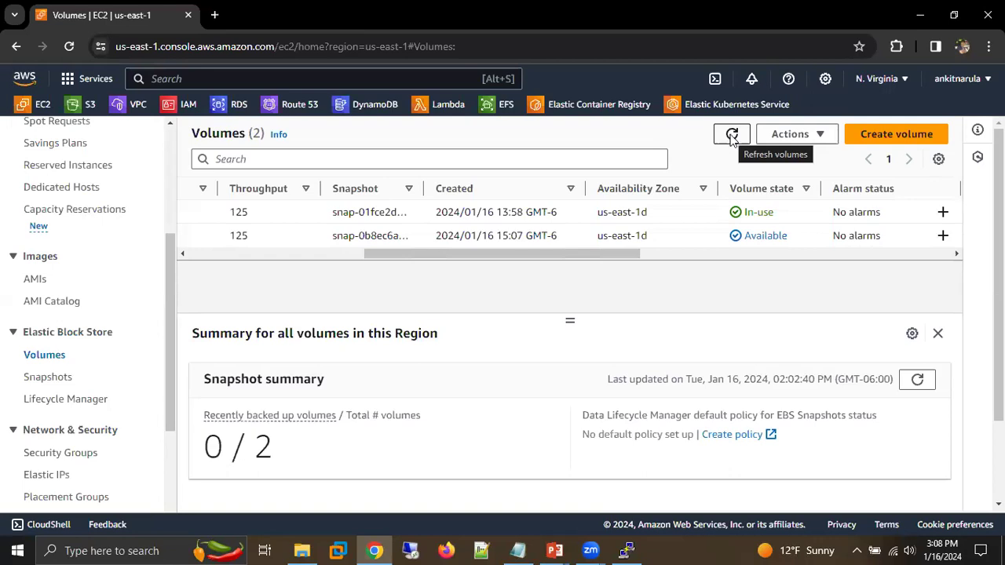
{"action": "left_click", "coordinate": [732, 137]}
{"action": "left_click", "coordinate": [732, 137]}
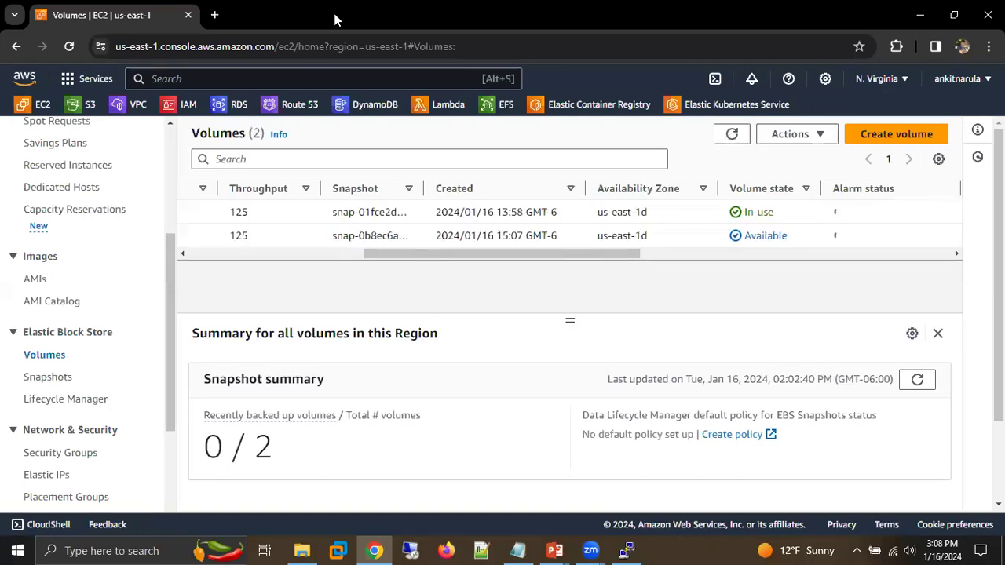
Keep refreshing the volumes list and examine the original volume's creation date, availability zone and state.
{"action": "left_click", "coordinate": [740, 134]}
{"action": "left_click", "coordinate": [741, 135]}
{"action": "left_click", "coordinate": [740, 138]}
{"action": "left_click", "coordinate": [741, 136]}
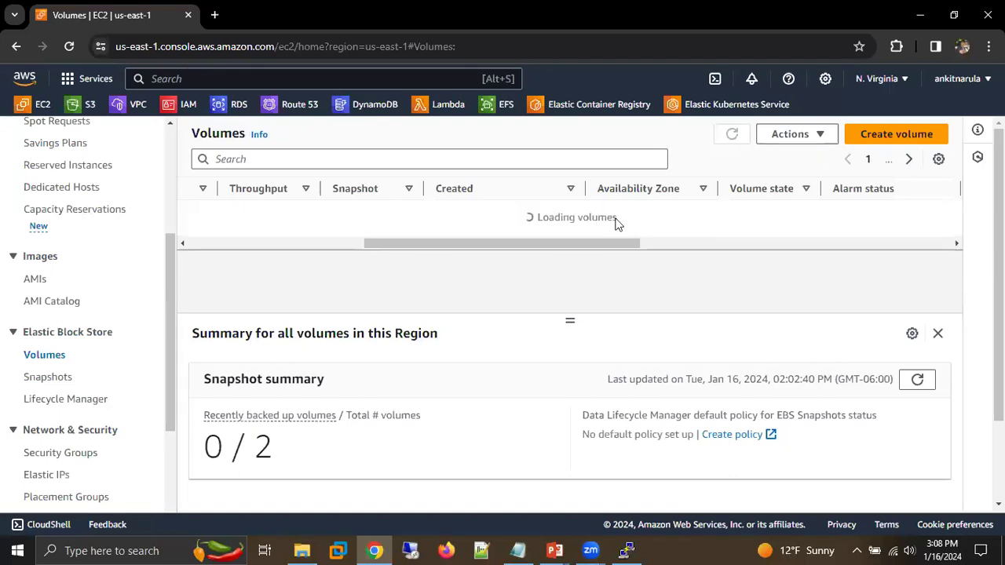
{"action": "left_click_drag", "start_coordinate": [447, 214], "coordinate": [652, 216]}
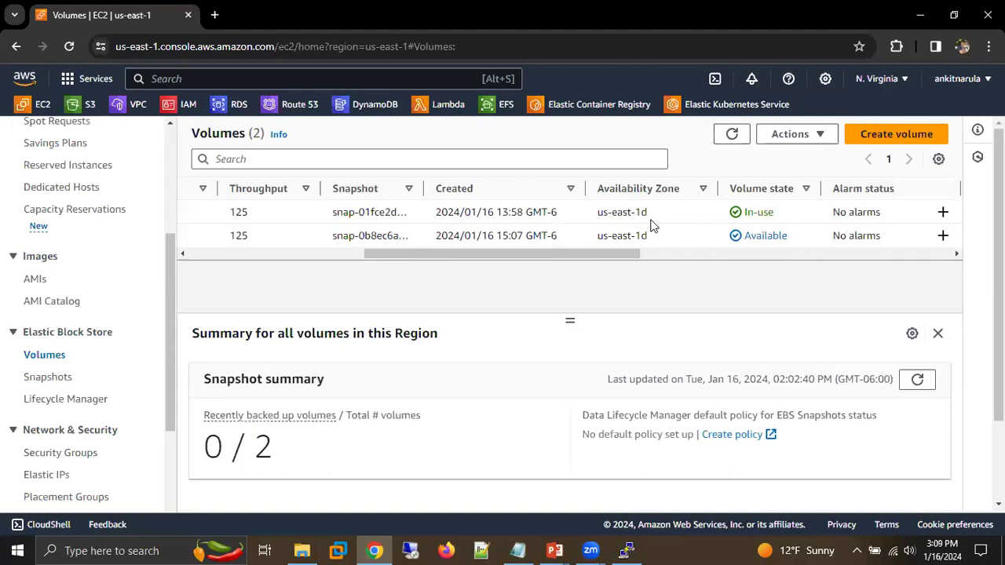
{"action": "left_click", "coordinate": [816, 216], "text": "shift"}
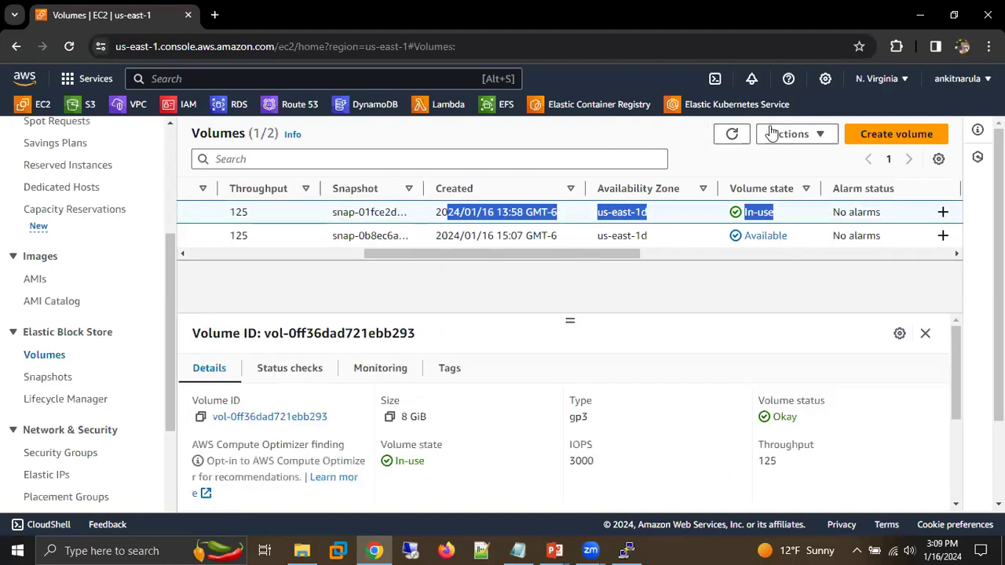
{"action": "left_click", "coordinate": [732, 135]}
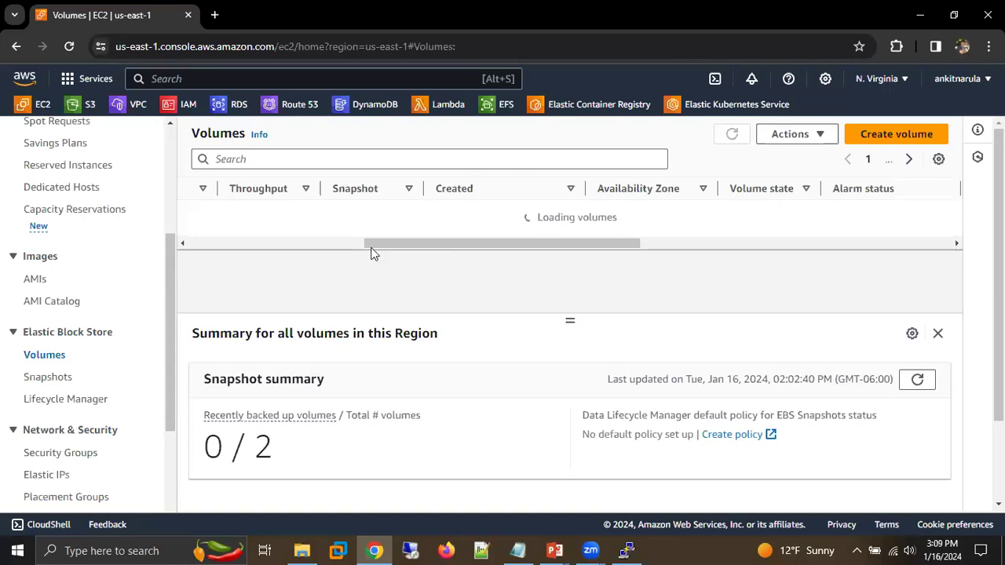
Bring the attached resources column into view and refresh the list to monitor which volume is attached to the instance.
{"action": "left_click_drag", "start_coordinate": [757, 257], "coordinate": [586, 271]}
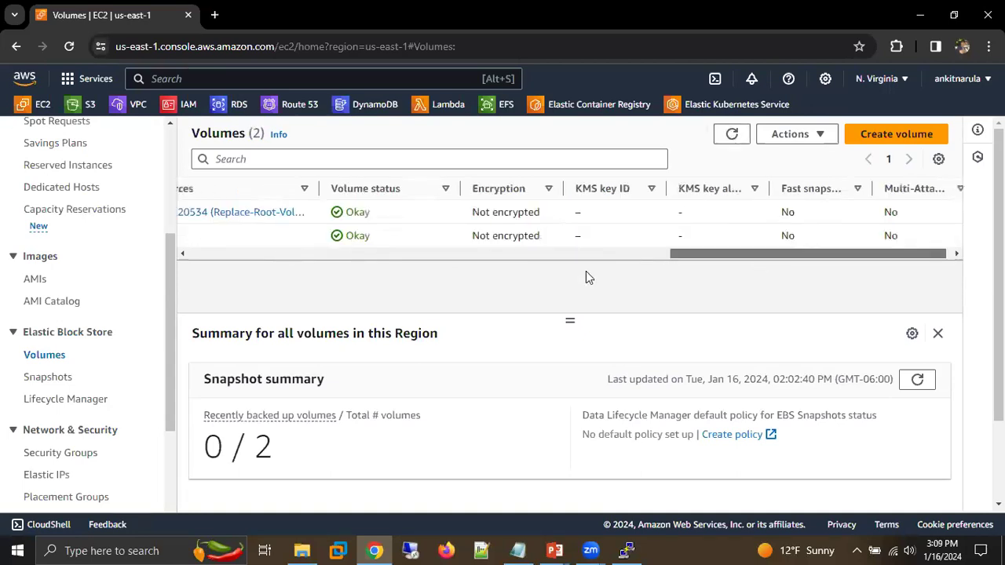
{"action": "left_click", "coordinate": [731, 132]}
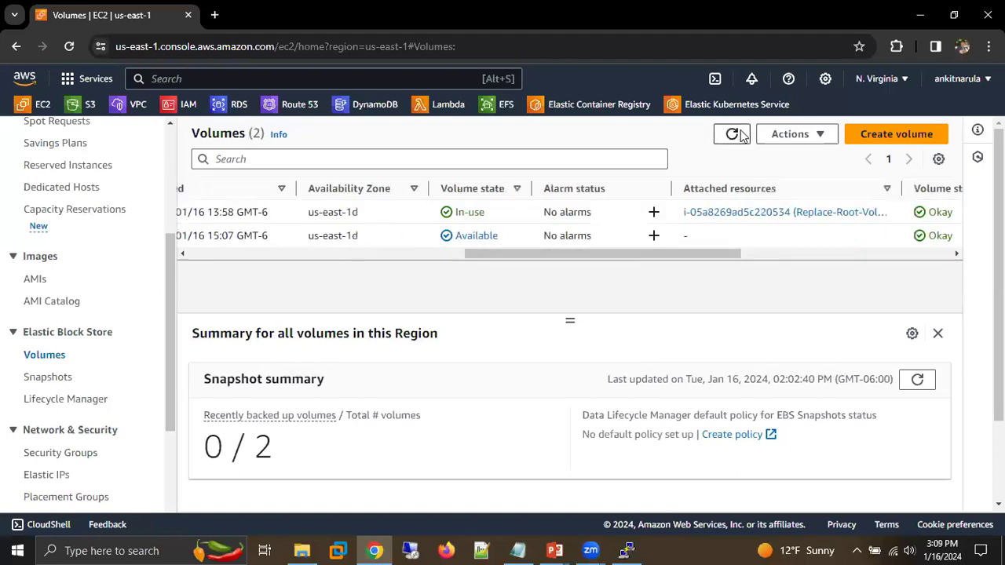
{"action": "left_click", "coordinate": [741, 135]}
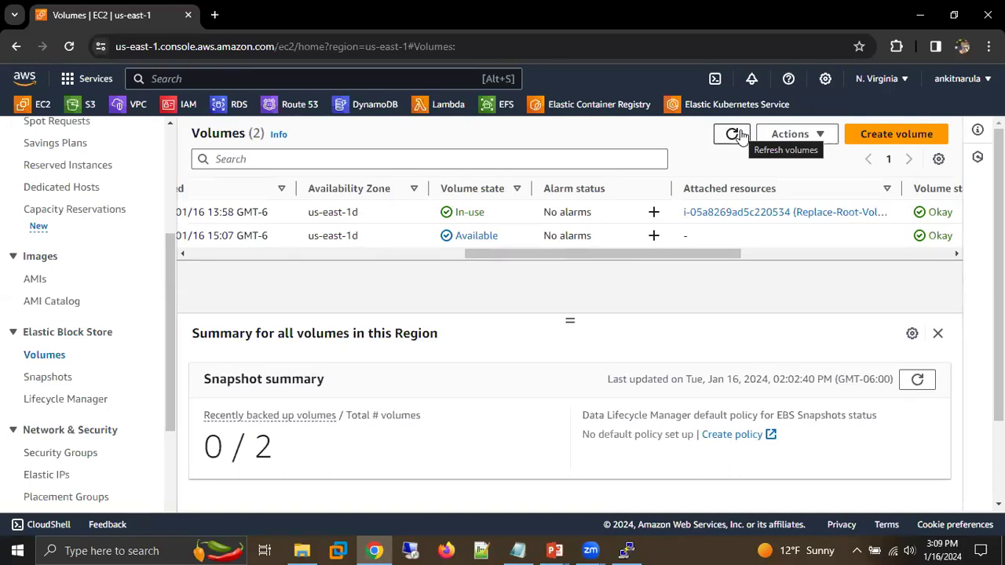
{"action": "left_click", "coordinate": [741, 135]}
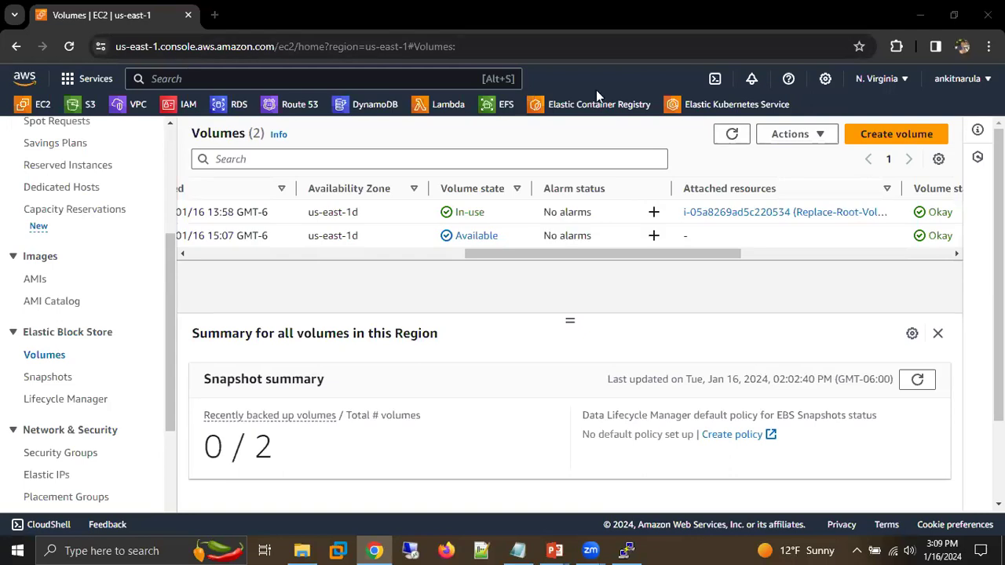
{"action": "left_click", "coordinate": [717, 134]}
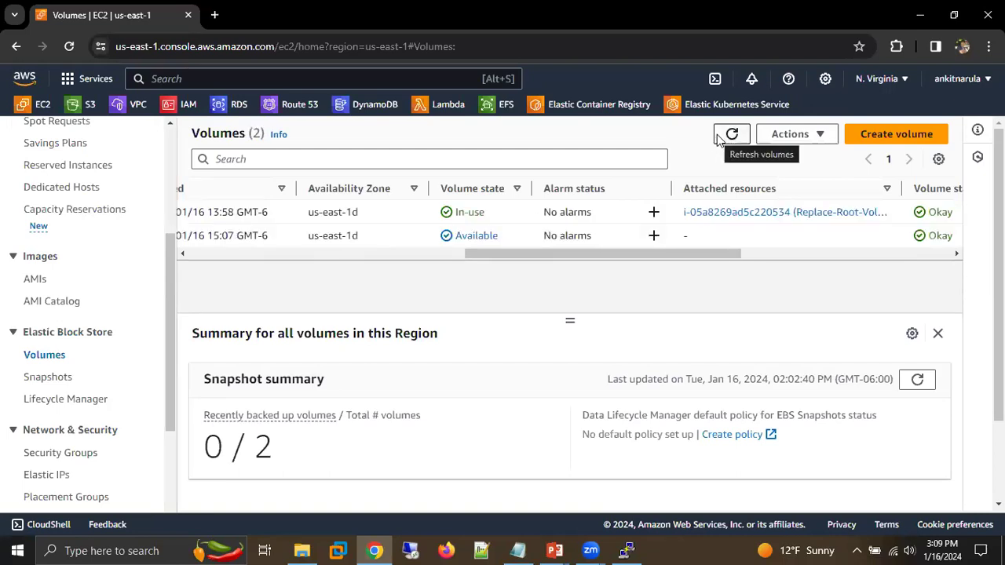
Refresh the volumes list, open the EC2 instances list and refresh it to check the instance's block device.
{"action": "left_click", "coordinate": [719, 135]}
{"action": "left_click", "coordinate": [732, 137]}
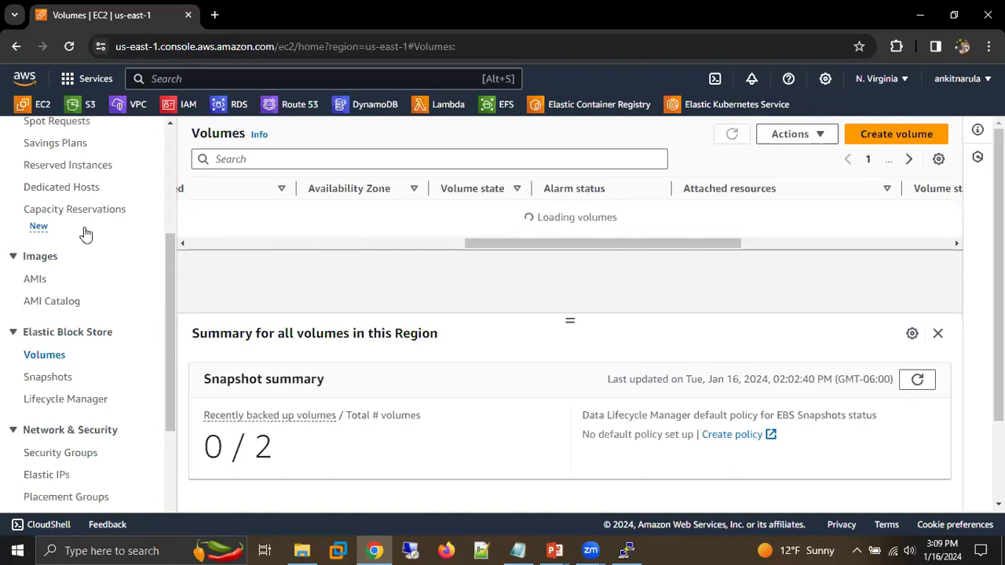
{"action": "scroll", "coordinate": [61, 267], "scroll_direction": "up", "scroll_amount": 2}
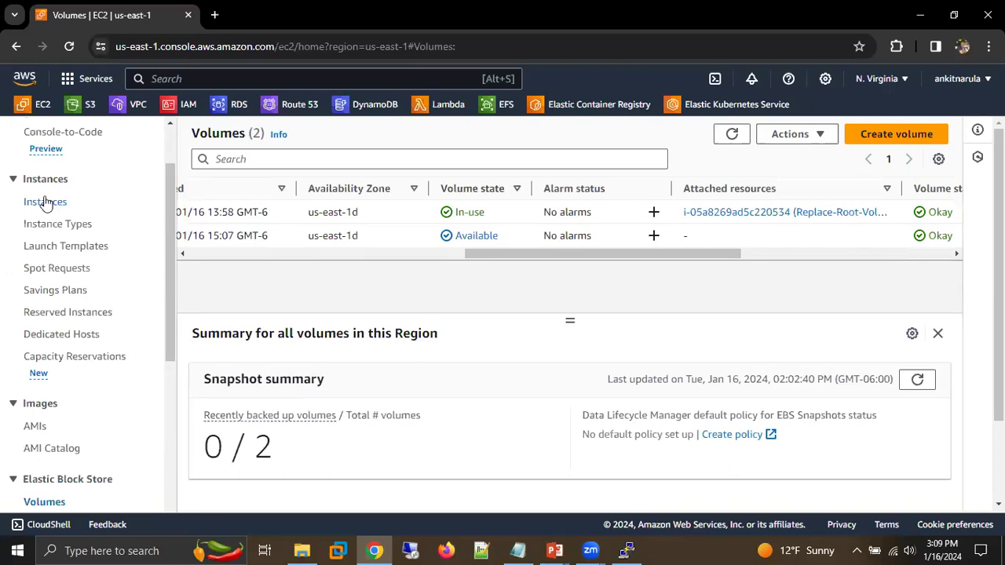
{"action": "left_click", "coordinate": [45, 202]}
{"action": "left_click", "coordinate": [500, 167]}
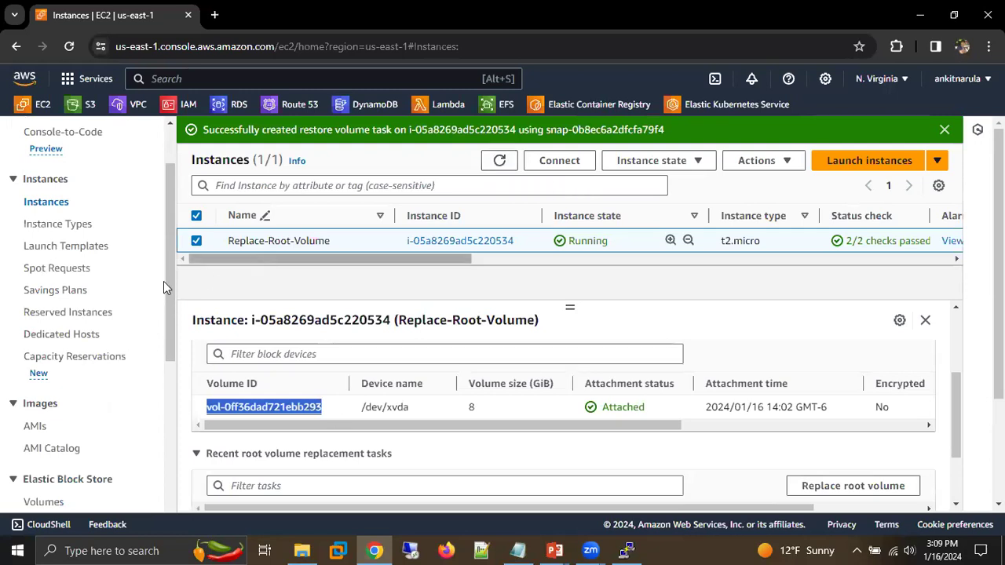
Return to the EBS volumes list and refresh it repeatedly to monitor volume states and attached resources.
{"action": "scroll", "coordinate": [50, 399], "scroll_direction": "down", "scroll_amount": 1}
{"action": "left_click", "coordinate": [51, 398]}
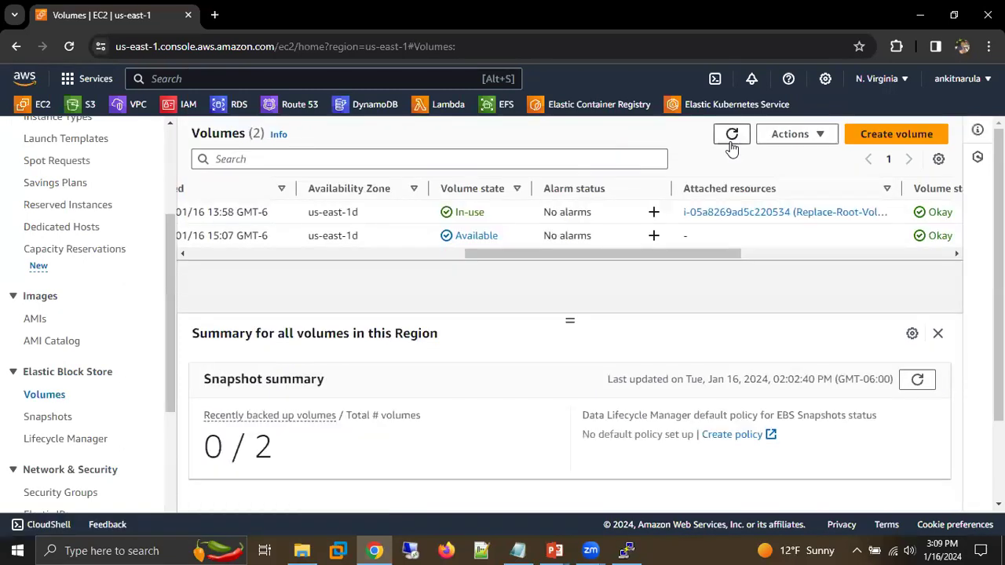
{"action": "left_click", "coordinate": [731, 140]}
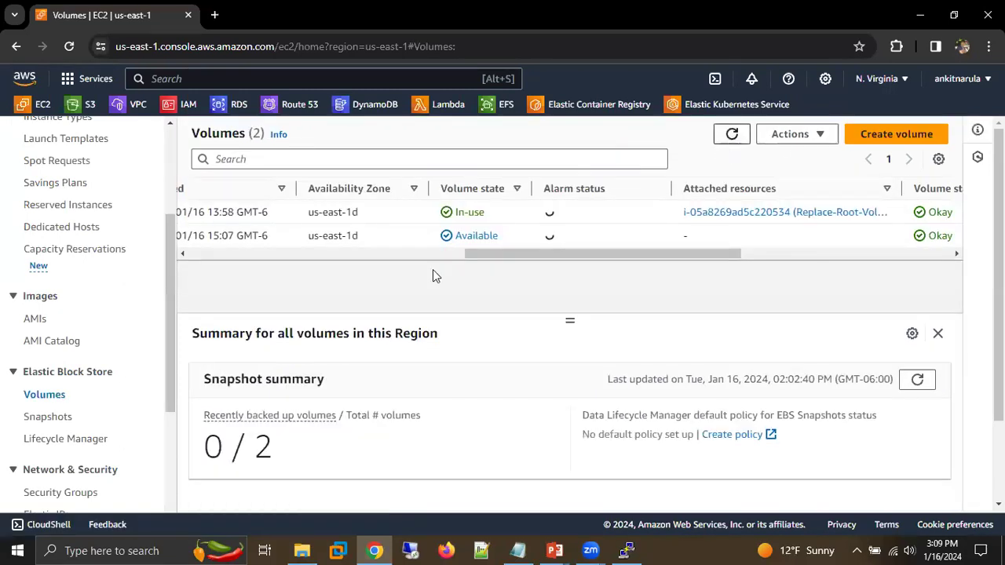
{"action": "left_click", "coordinate": [731, 134]}
{"action": "left_click", "coordinate": [730, 134]}
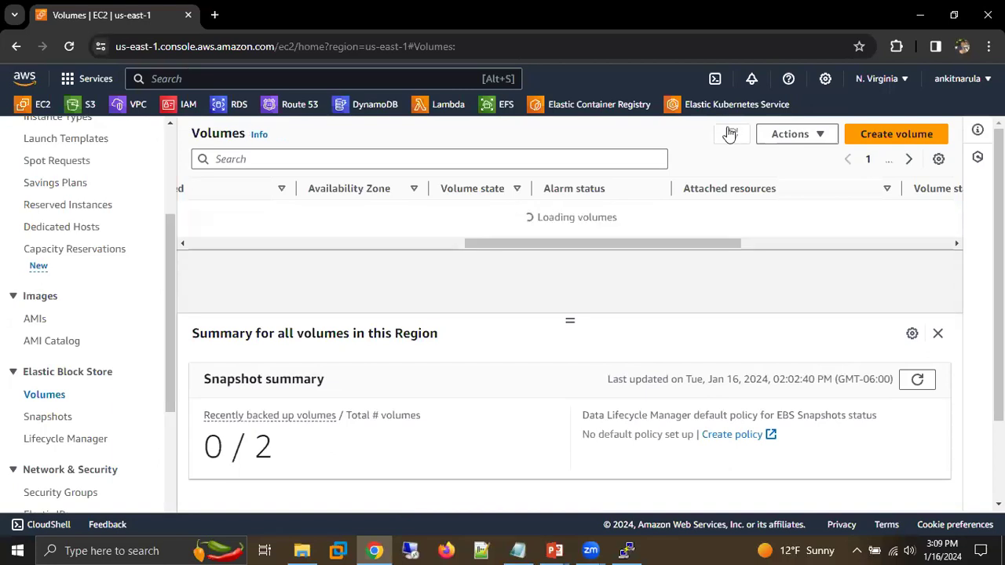
{"action": "left_click", "coordinate": [731, 134]}
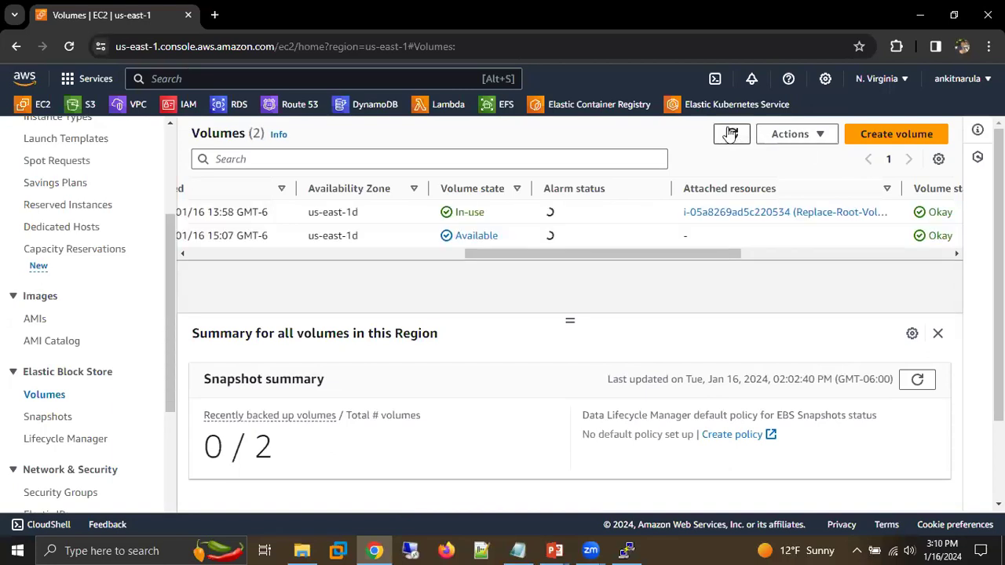
{"action": "left_click", "coordinate": [731, 135]}
{"action": "left_click", "coordinate": [731, 135]}
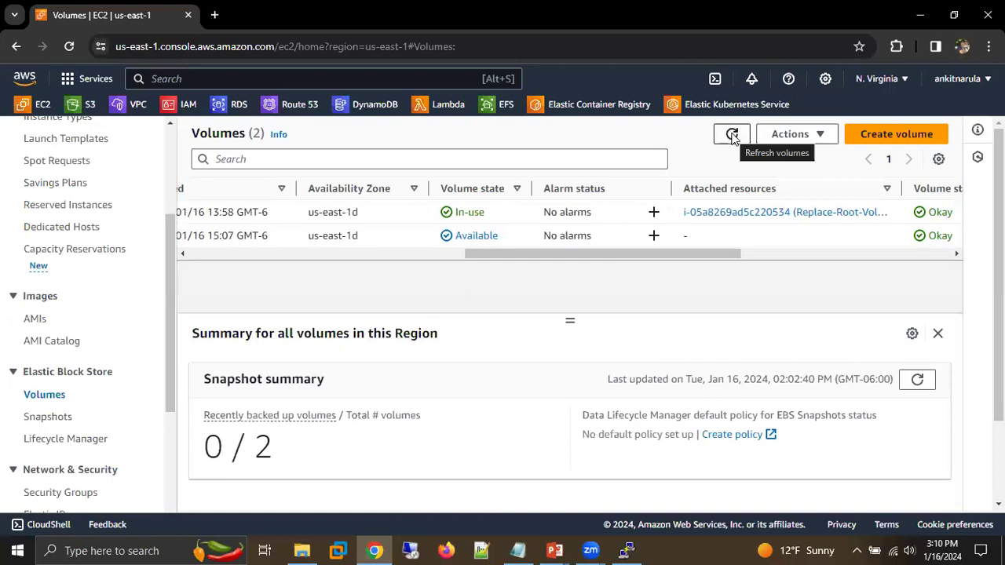
{"action": "left_click", "coordinate": [731, 135]}
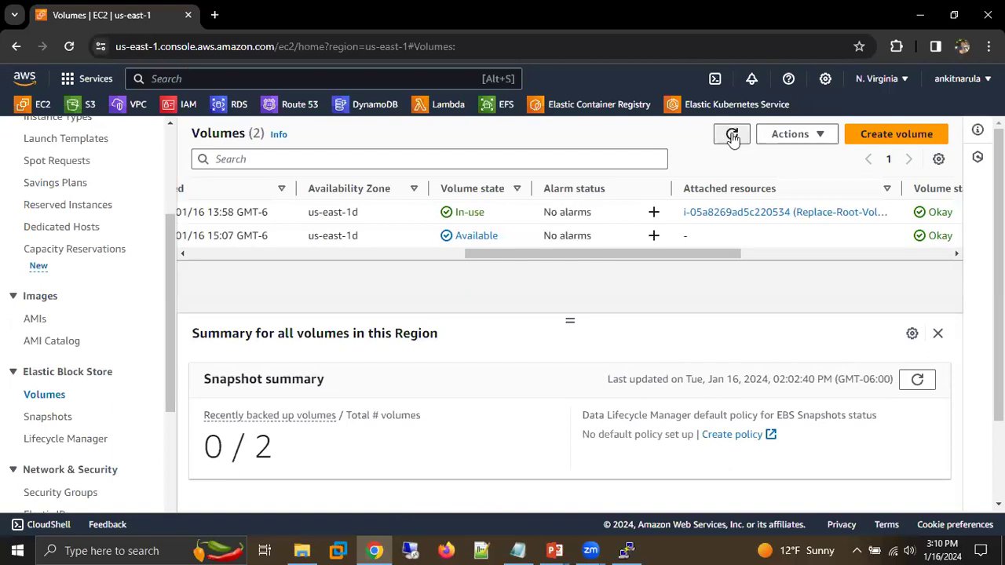
{"action": "left_click", "coordinate": [732, 135]}
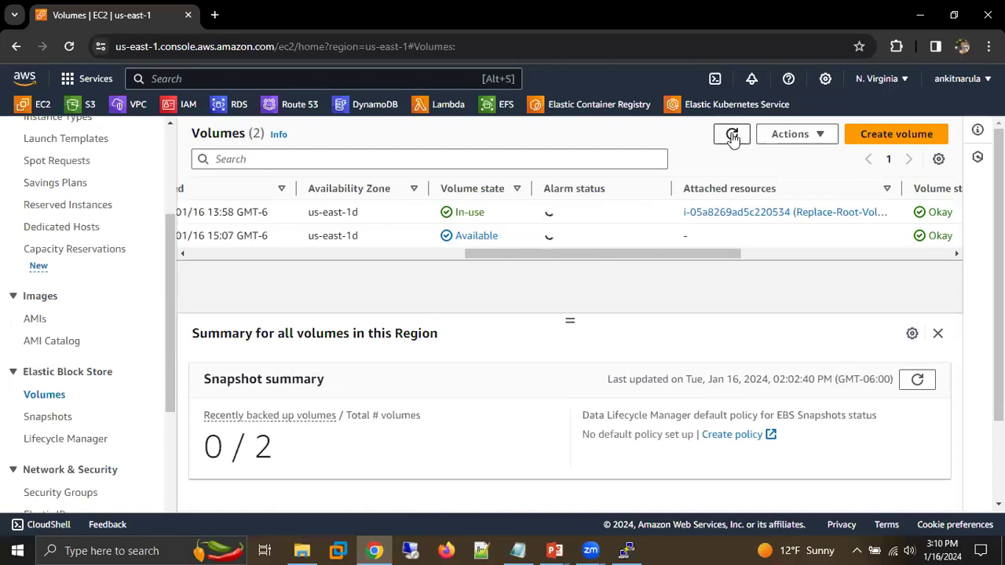
{"action": "left_click", "coordinate": [732, 136]}
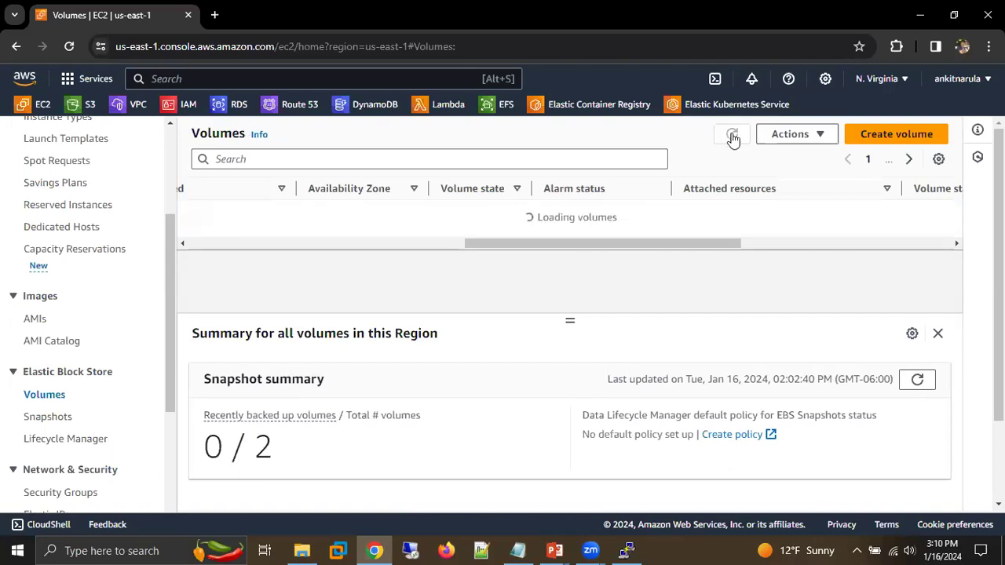
{"action": "left_click", "coordinate": [732, 135]}
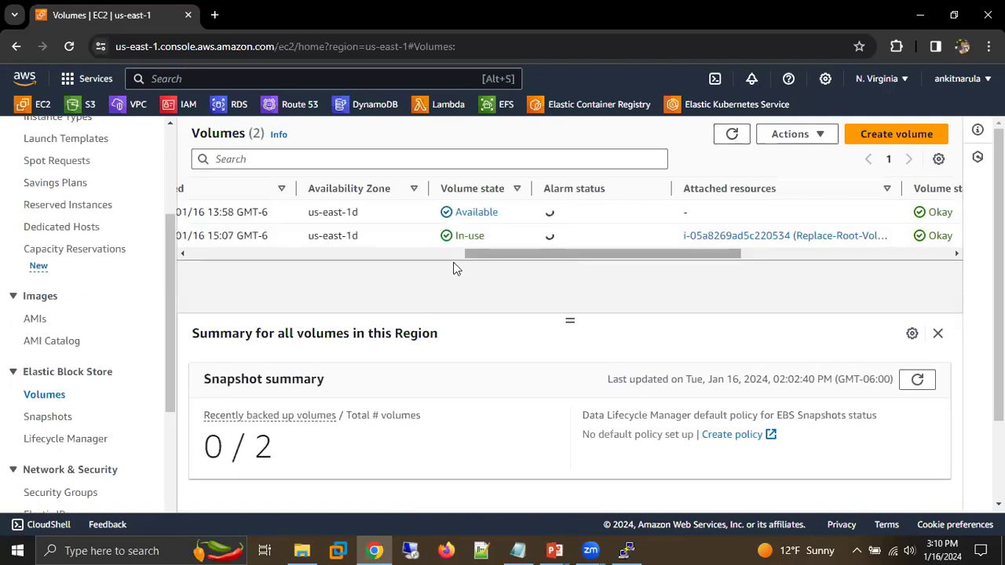
Select the original volume, compare both volumes' IDs, states and attached resources, and refresh the list to recheck them.
{"action": "scroll", "coordinate": [330, 270], "scroll_direction": "left", "scroll_amount": 3}
{"action": "scroll", "coordinate": [314, 263], "scroll_direction": "left", "scroll_amount": 5}
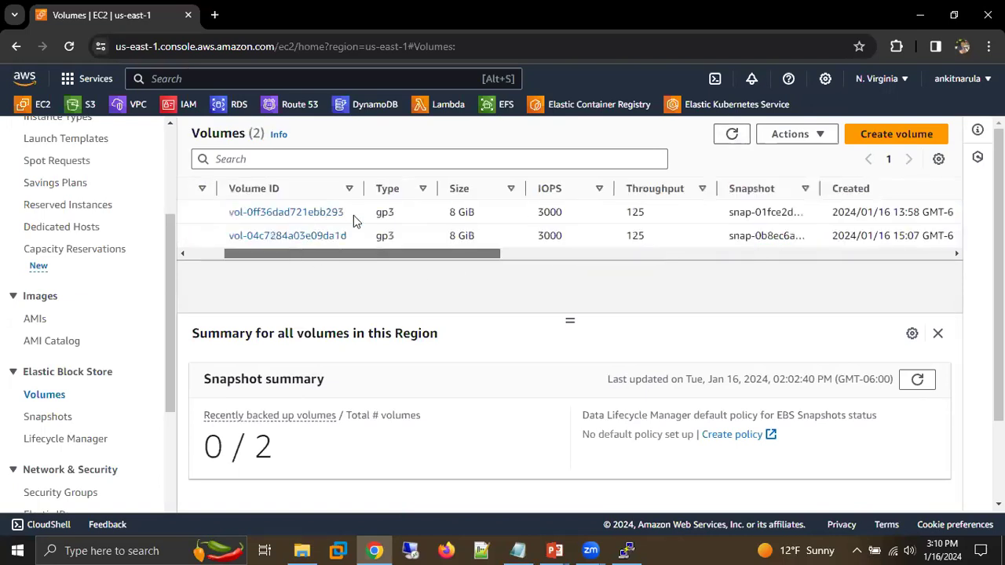
{"action": "left_click_drag", "start_coordinate": [342, 213], "coordinate": [326, 214]}
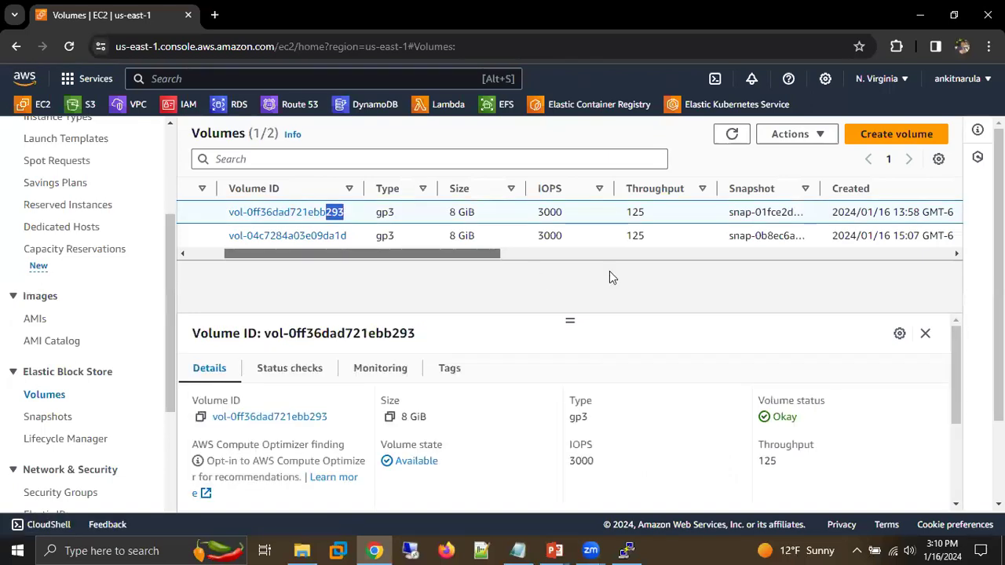
{"action": "scroll", "coordinate": [610, 272], "scroll_direction": "right", "scroll_amount": 5}
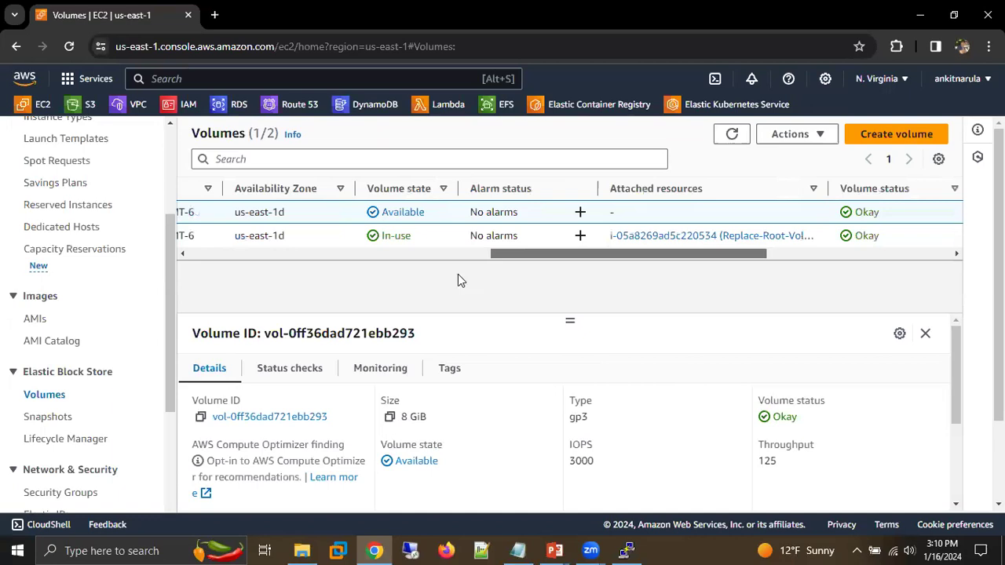
{"action": "scroll", "coordinate": [524, 271], "scroll_direction": "left", "scroll_amount": 5}
{"action": "scroll", "coordinate": [540, 265], "scroll_direction": "right", "scroll_amount": 3}
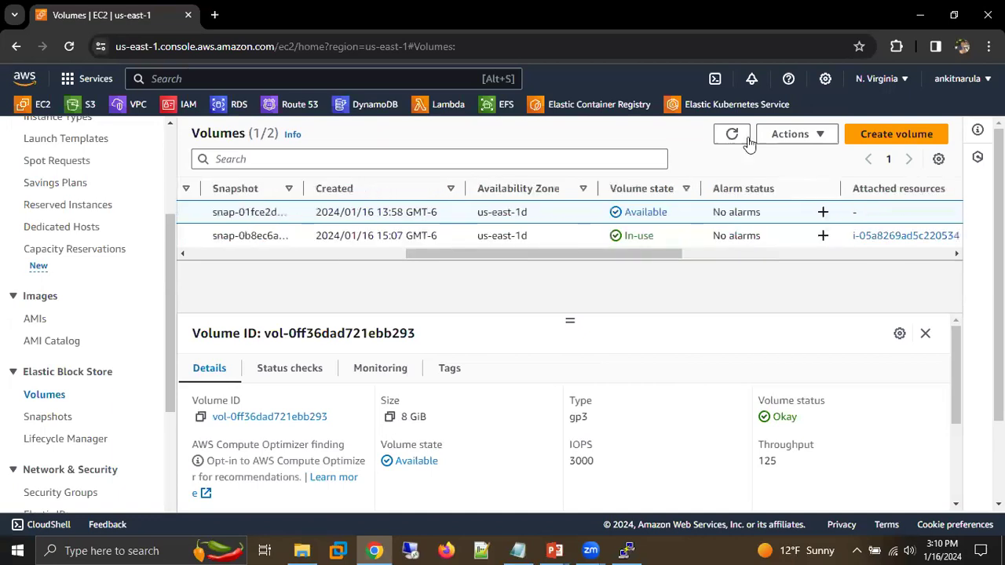
{"action": "left_click", "coordinate": [747, 138]}
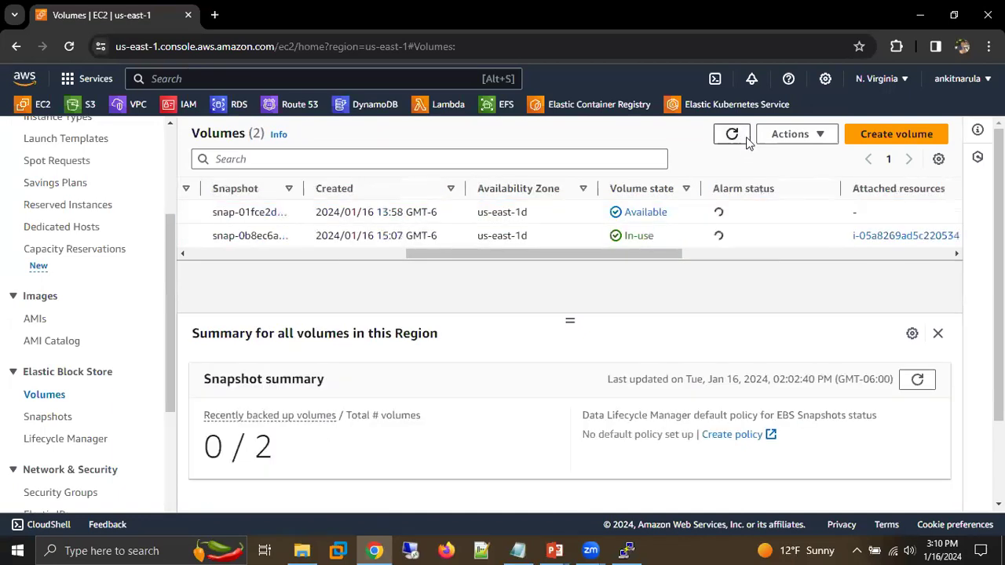
{"action": "left_click", "coordinate": [747, 137]}
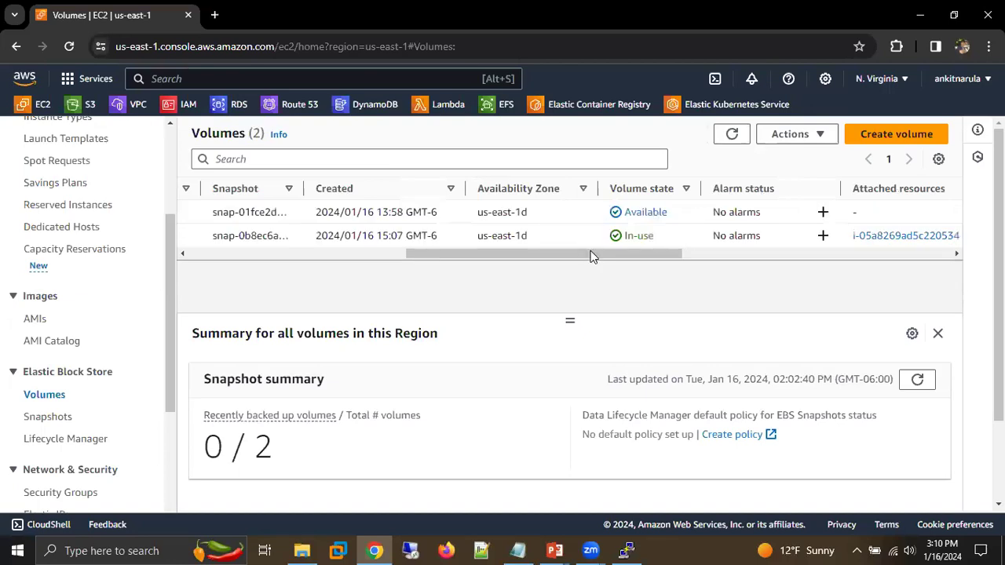
{"action": "left_click_drag", "start_coordinate": [401, 254], "coordinate": [213, 255]}
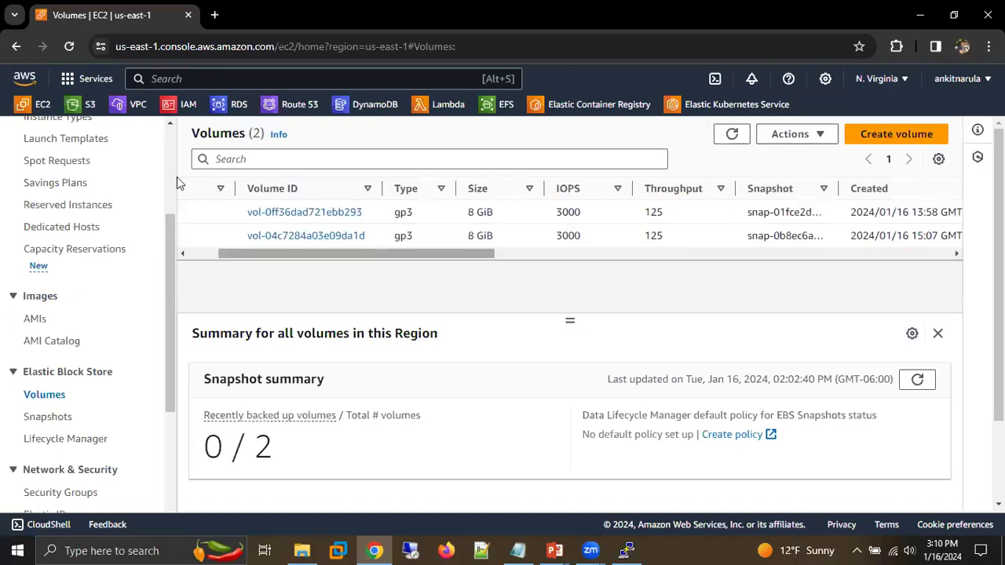
Open and reload the instances list, select the Replace-Root-Volume instance and view the block devices in its storage details.
{"action": "scroll", "coordinate": [125, 263], "scroll_direction": "up", "scroll_amount": 3}
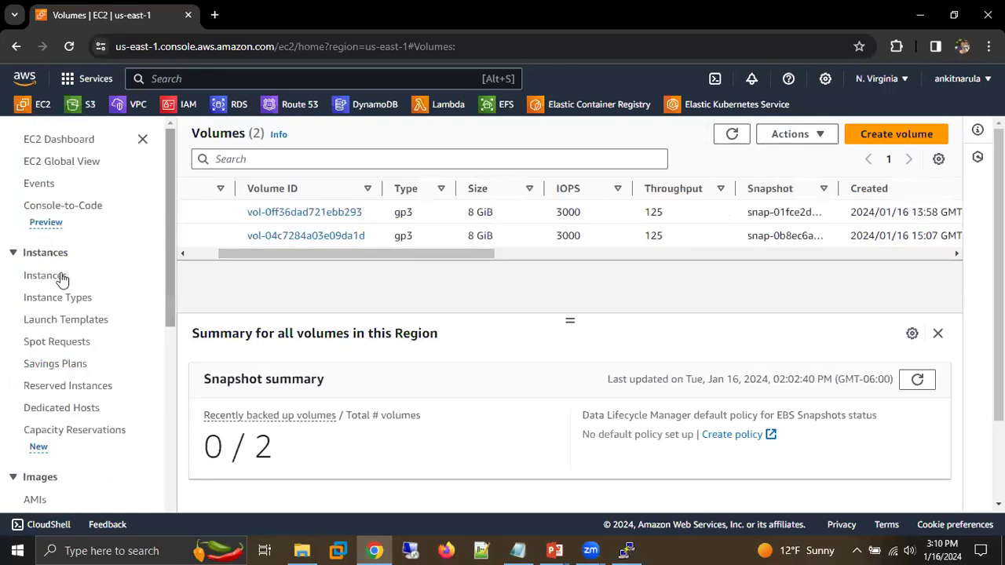
{"action": "left_click", "coordinate": [61, 276]}
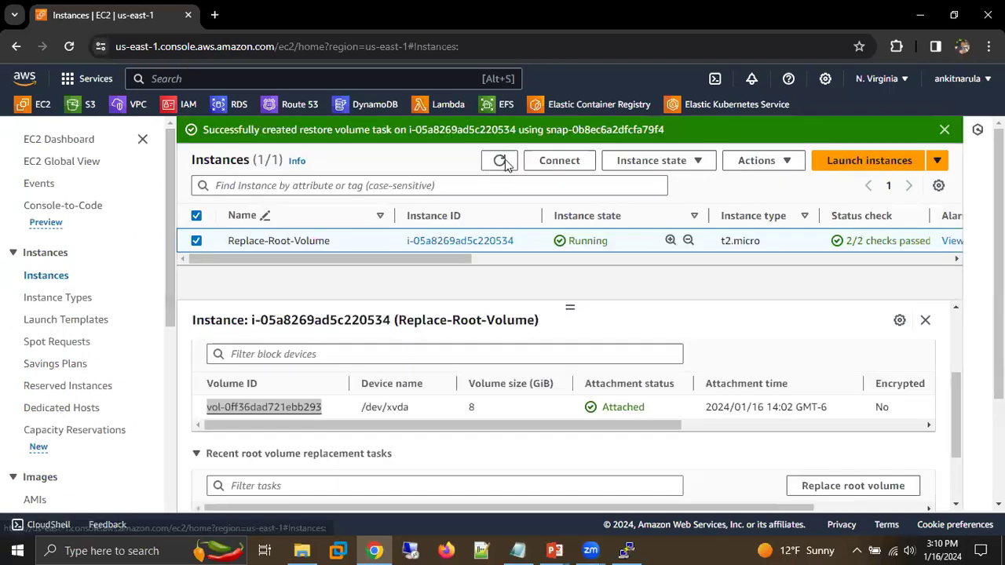
{"action": "left_click", "coordinate": [502, 161]}
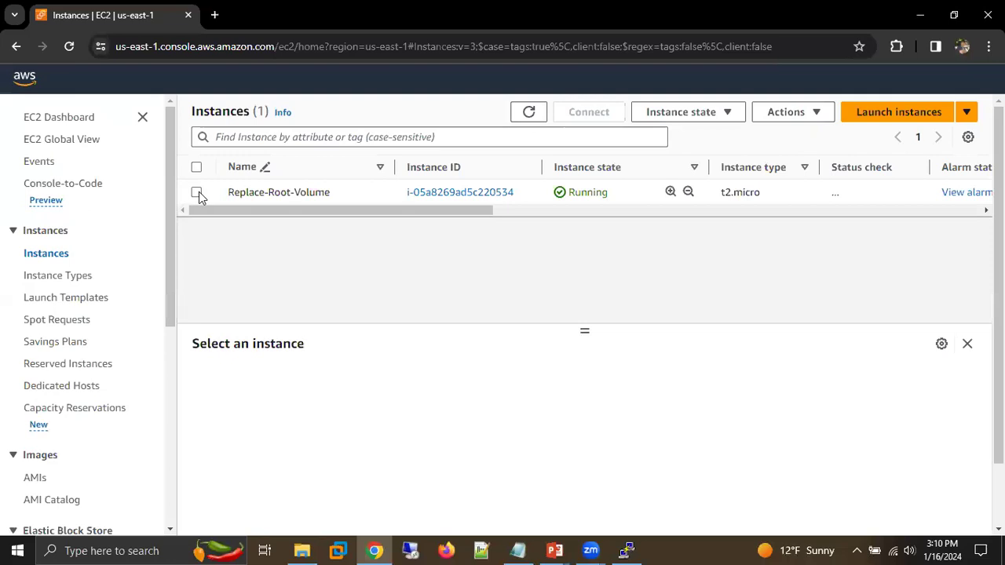
{"action": "left_click", "coordinate": [197, 192]}
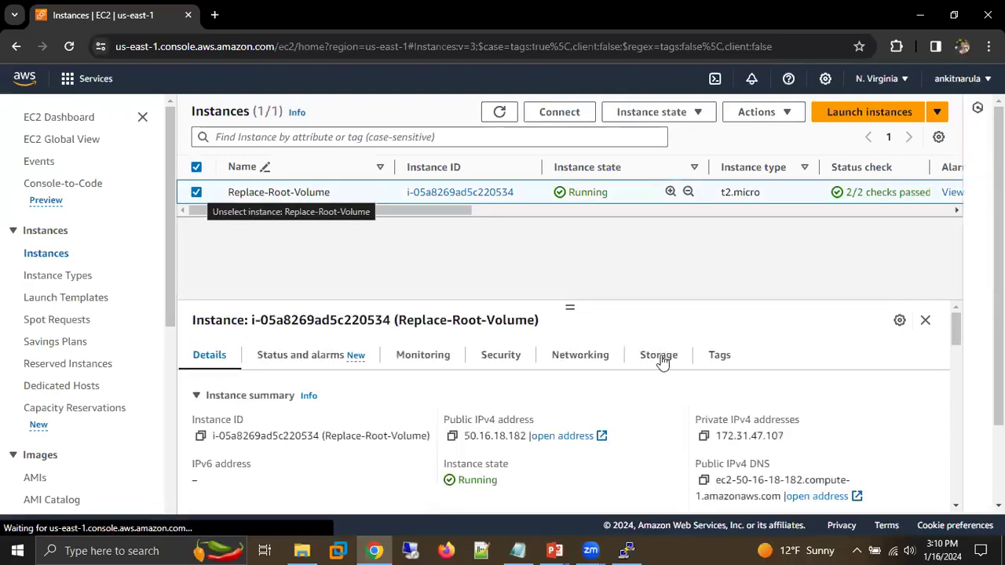
{"action": "left_click", "coordinate": [661, 358]}
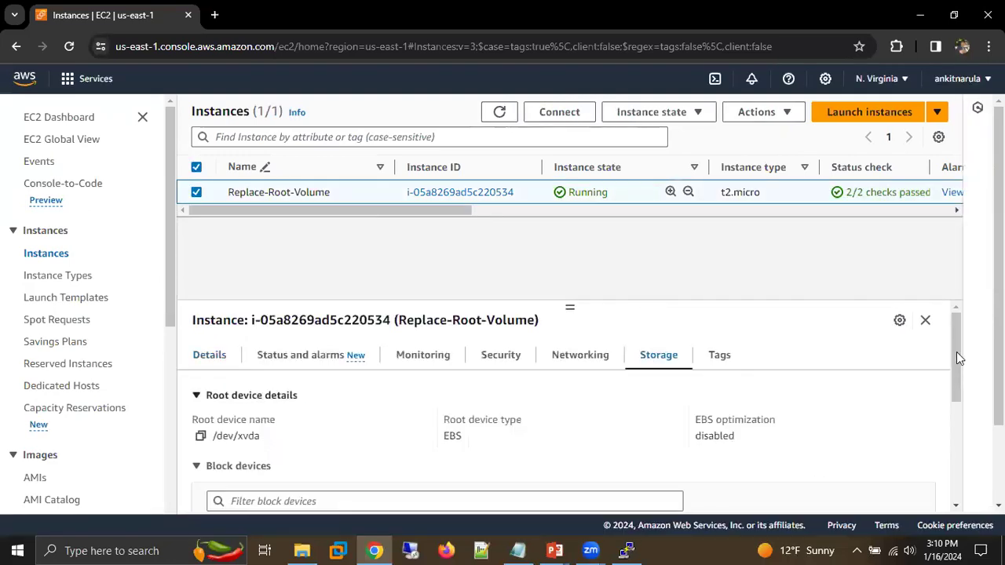
{"action": "scroll", "coordinate": [735, 411], "scroll_direction": "down", "scroll_amount": 1}
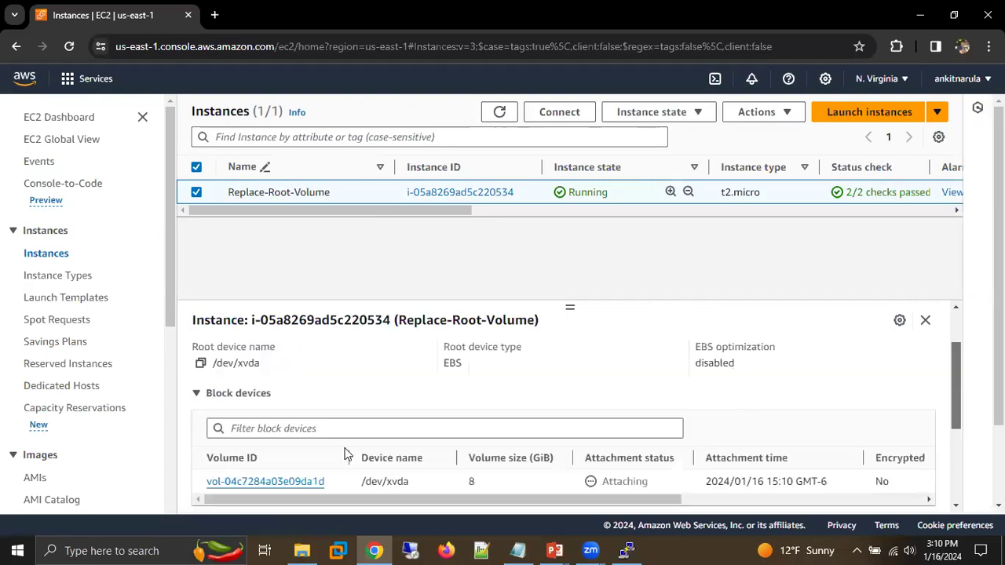
{"action": "scroll", "coordinate": [348, 448], "scroll_direction": "down", "scroll_amount": 1}
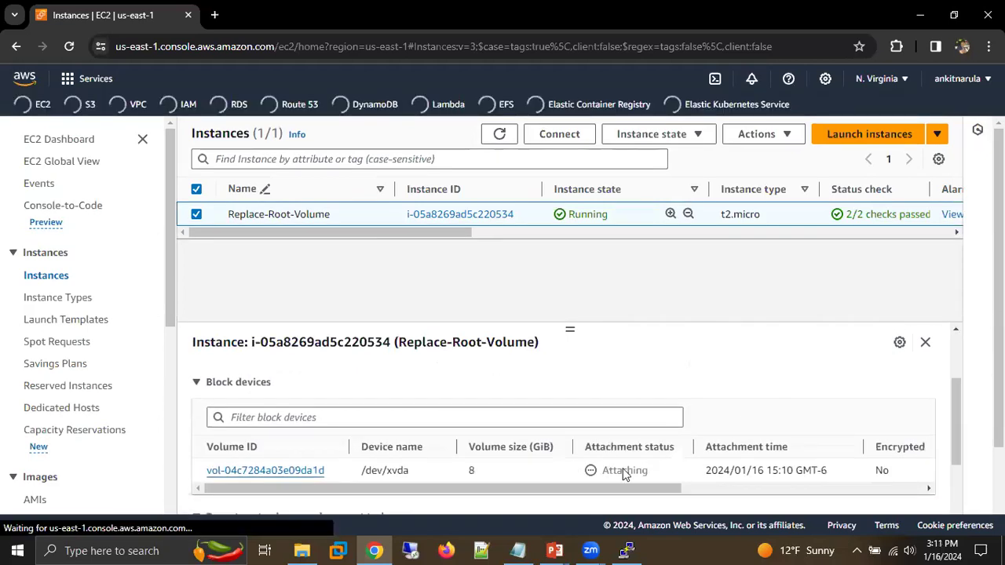
Examine the root block device's attachment status, attachment time and encryption details.
{"action": "scroll", "coordinate": [620, 463], "scroll_direction": "right", "scroll_amount": 1}
{"action": "scroll", "coordinate": [550, 449], "scroll_direction": "right", "scroll_amount": 1}
{"action": "left_click_drag", "start_coordinate": [550, 449], "coordinate": [591, 449]}
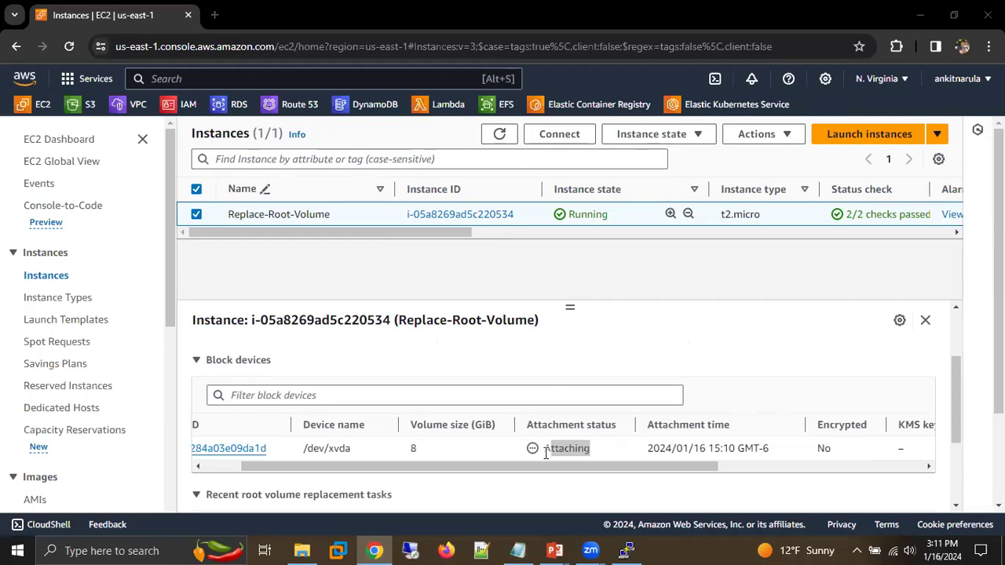
{"action": "scroll", "coordinate": [753, 469], "scroll_direction": "right", "scroll_amount": 3}
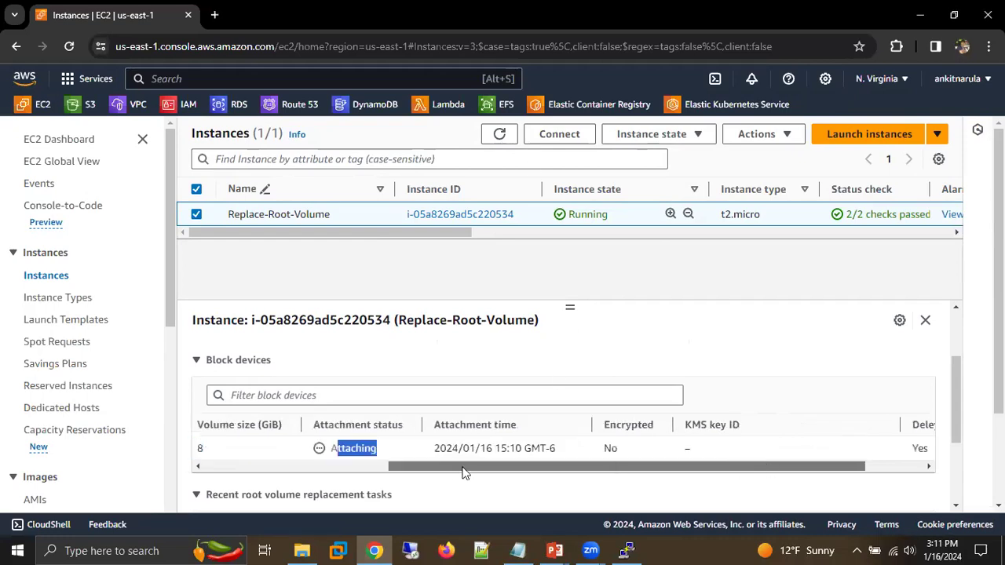
{"action": "scroll", "coordinate": [461, 470], "scroll_direction": "left", "scroll_amount": 4}
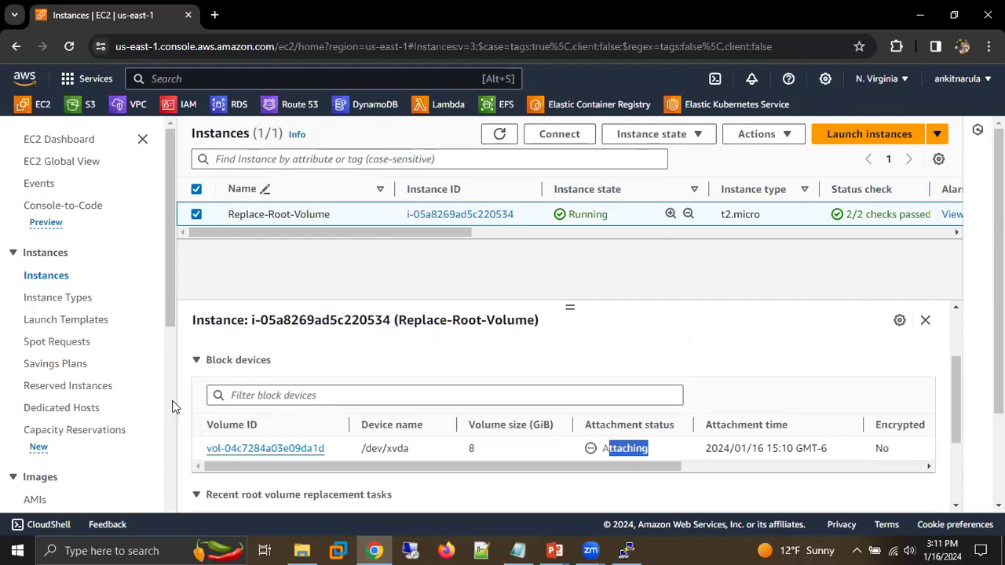
Check the newest root volume replacement task's state and refresh the instances list twice.
{"action": "scroll", "coordinate": [175, 404], "scroll_direction": "down", "scroll_amount": 2}
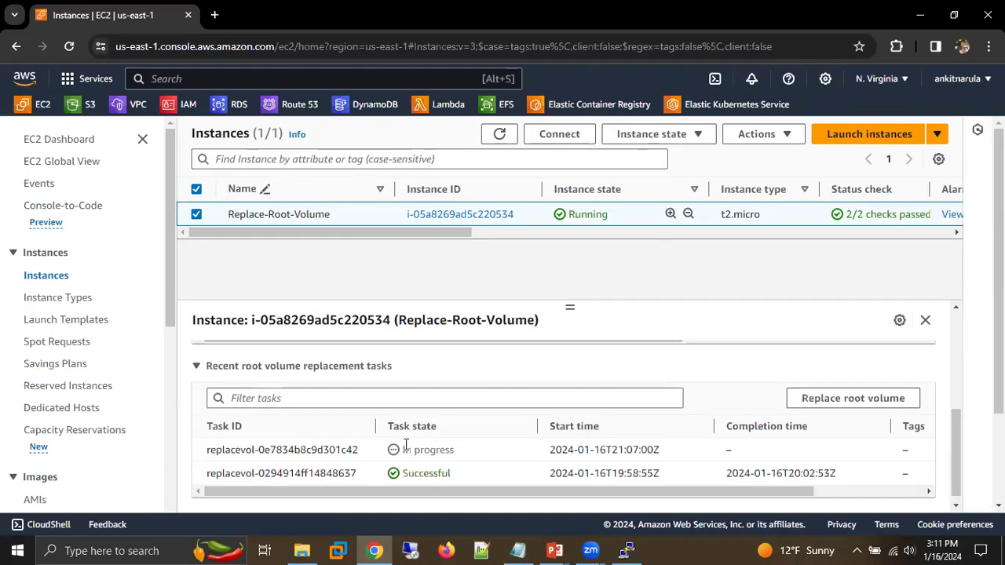
{"action": "triple_click", "coordinate": [467, 441]}
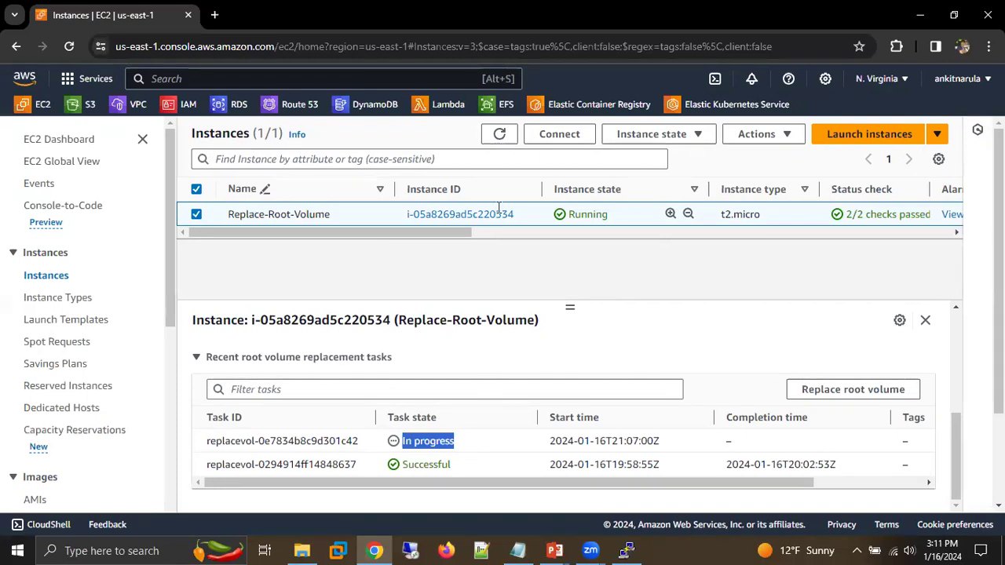
{"action": "left_click", "coordinate": [499, 133]}
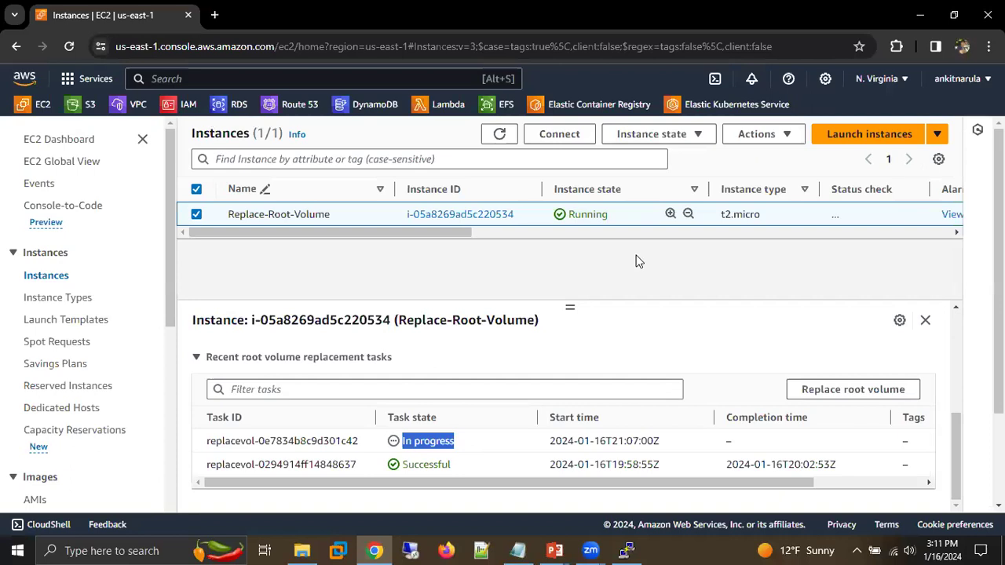
{"action": "left_click", "coordinate": [496, 134]}
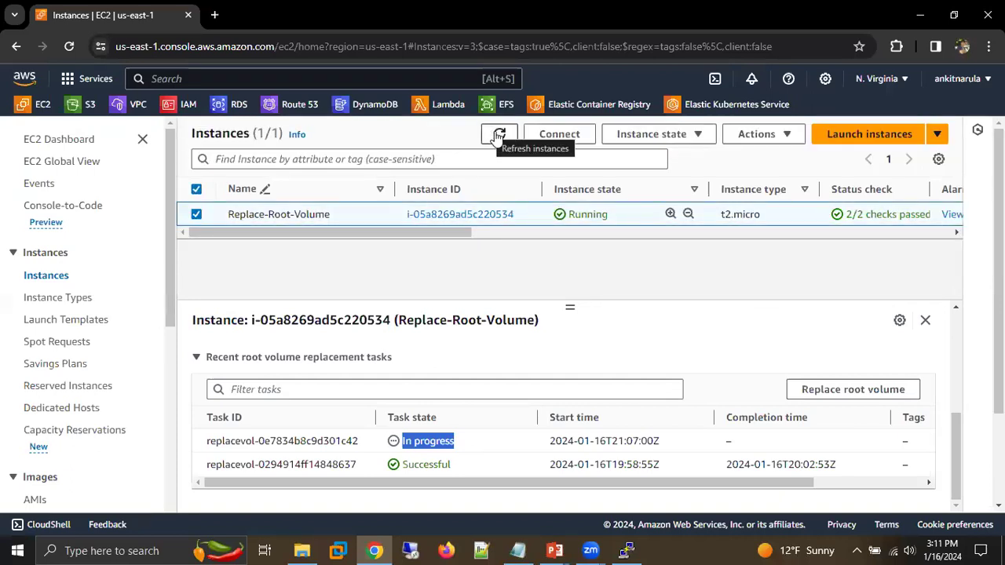
Switch to the PuTTY terminal and review the earlier touch command that created file1 and file2.
{"action": "left_click", "coordinate": [625, 550]}
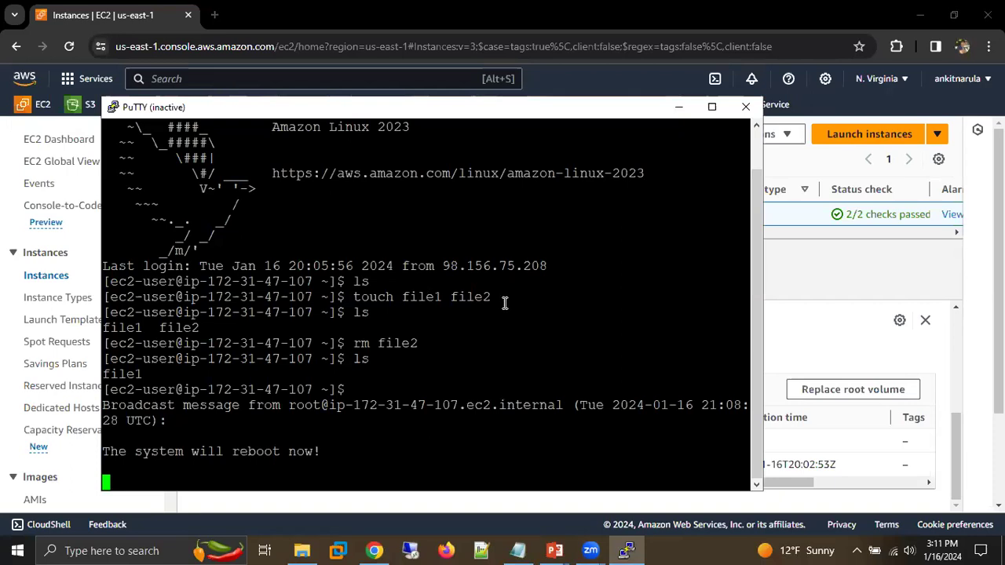
{"action": "left_click_drag", "start_coordinate": [458, 298], "coordinate": [502, 302]}
{"action": "left_click", "coordinate": [495, 328]}
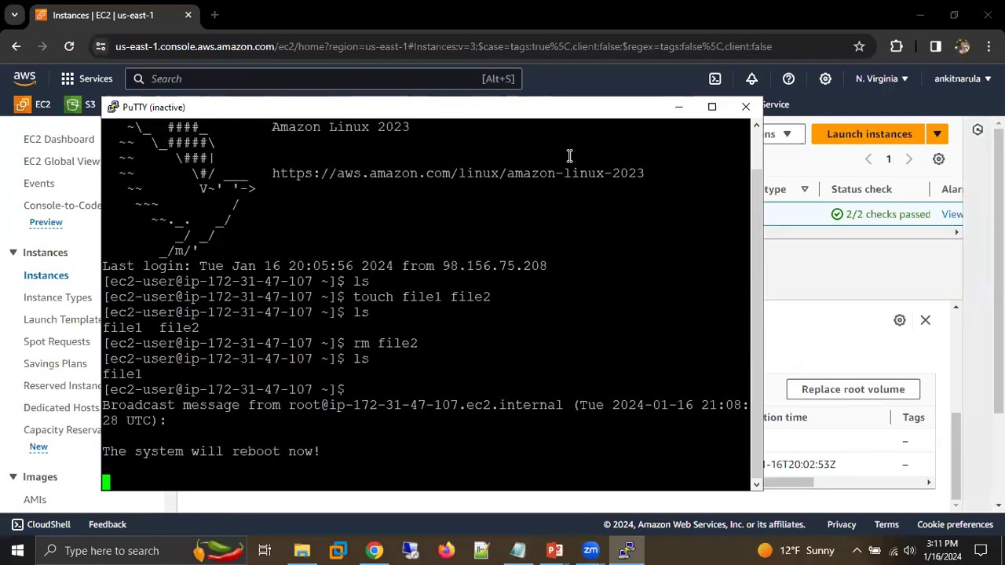
Switch back to the browser, refresh the instances list repeatedly and check the Replace-Root-Volume instance's status check.
{"action": "key", "text": "alt+Tab"}
{"action": "left_click", "coordinate": [499, 135]}
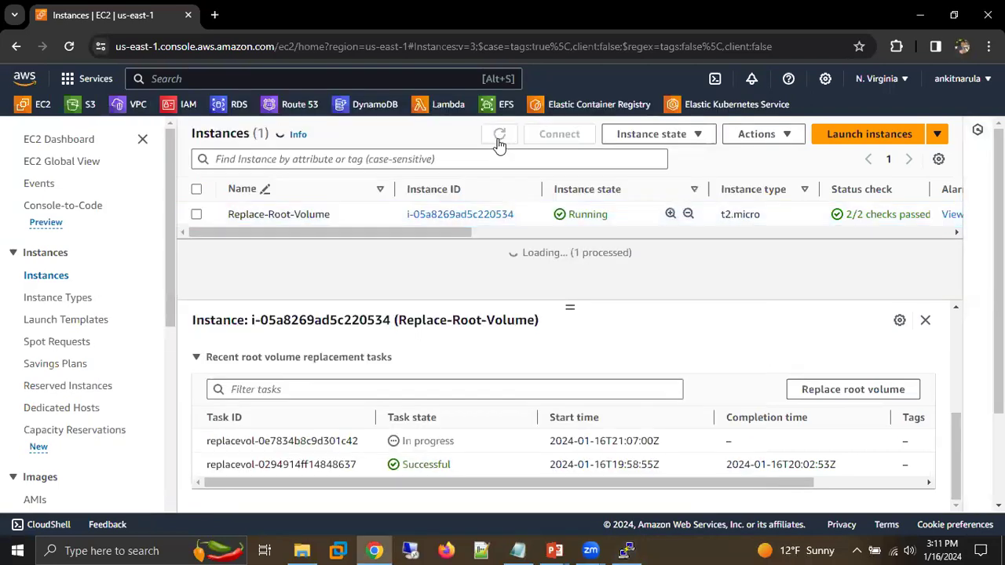
{"action": "left_click", "coordinate": [502, 137]}
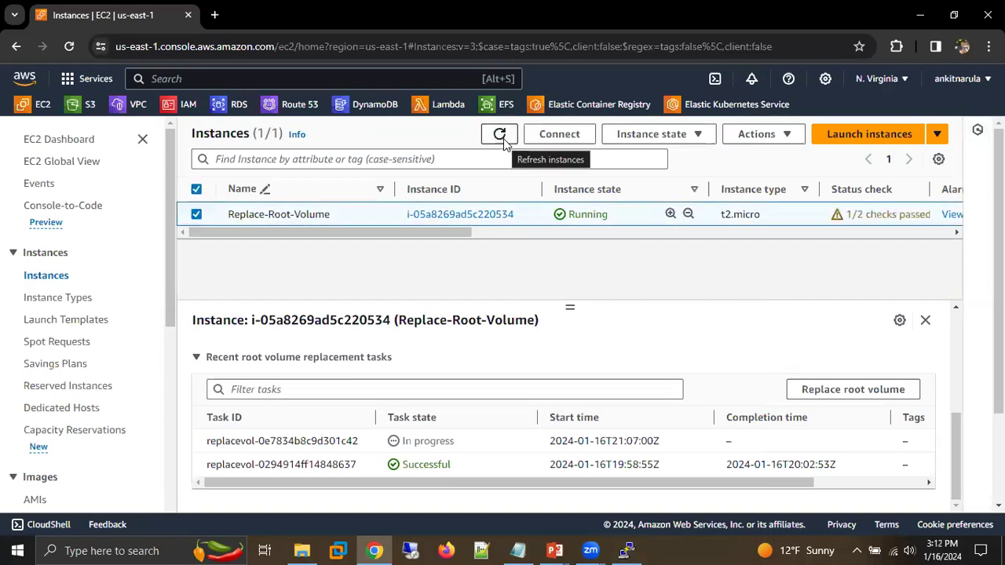
{"action": "left_click", "coordinate": [503, 138]}
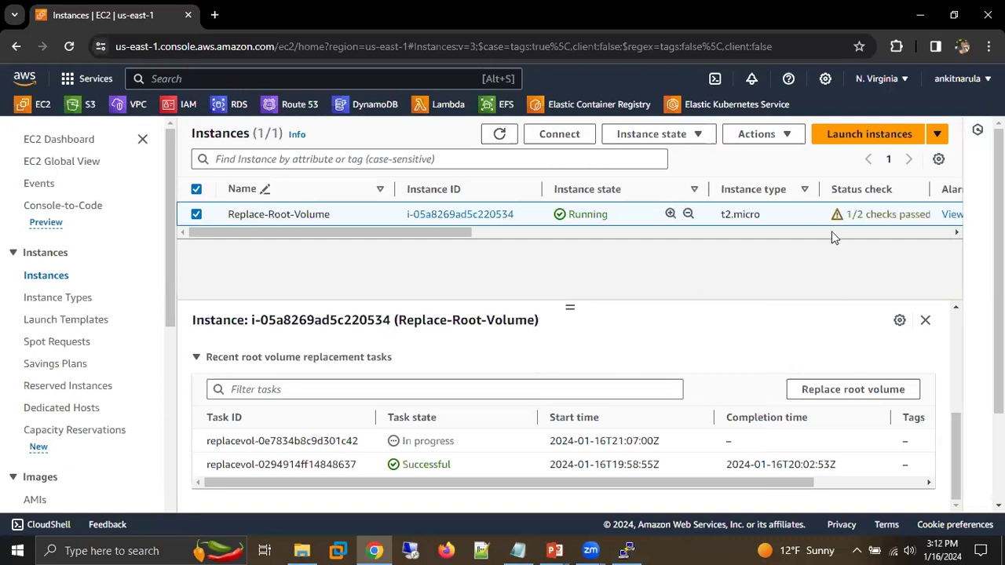
{"action": "triple_click", "coordinate": [935, 219]}
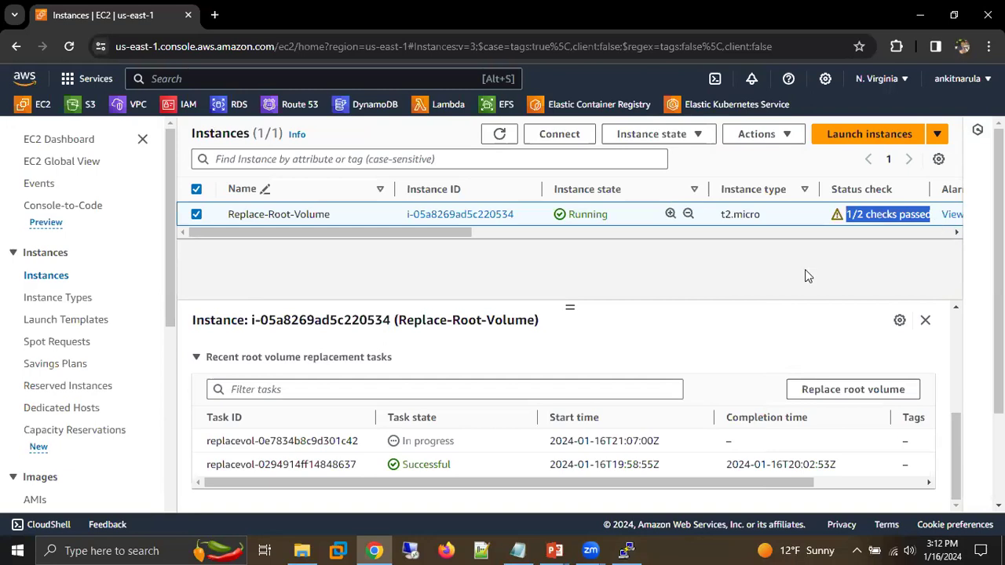
{"action": "left_click", "coordinate": [506, 135]}
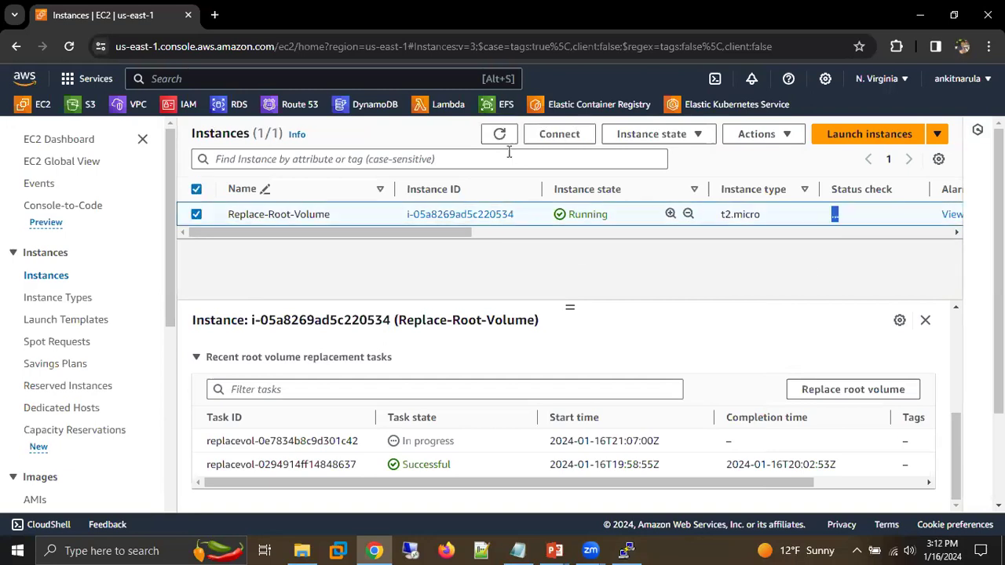
{"action": "left_click", "coordinate": [505, 138]}
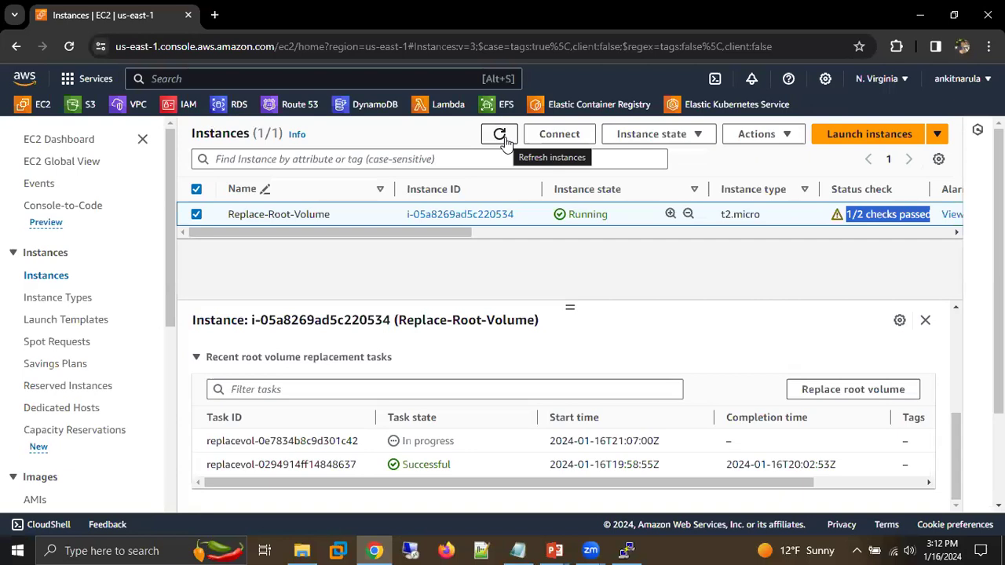
{"action": "left_click", "coordinate": [500, 135]}
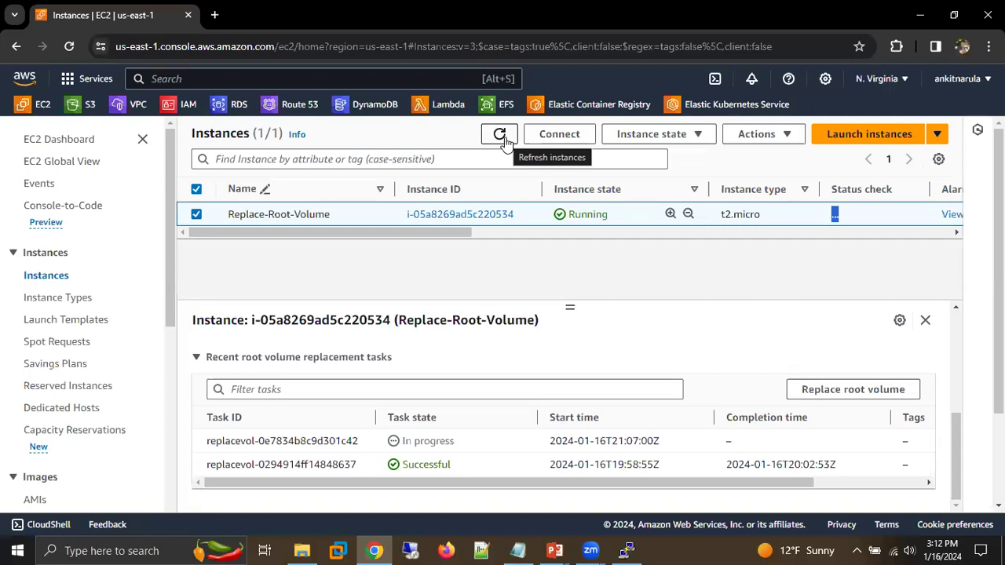
Reload the instances page, reselect Replace-Root-Volume and check the newest root volume replacement task's state in its storage details.
{"action": "left_click", "coordinate": [67, 47]}
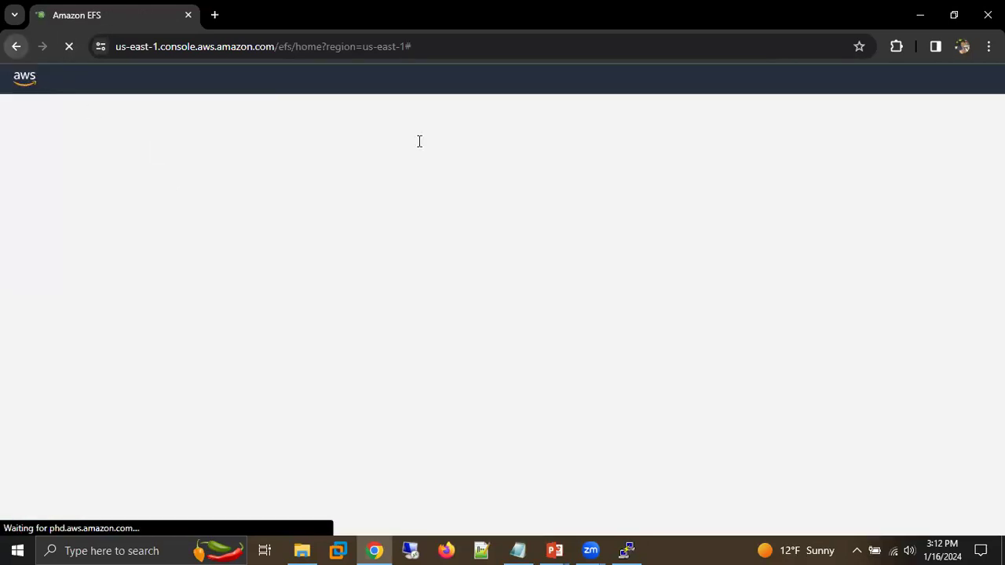
{"action": "key", "text": "alt+Left"}
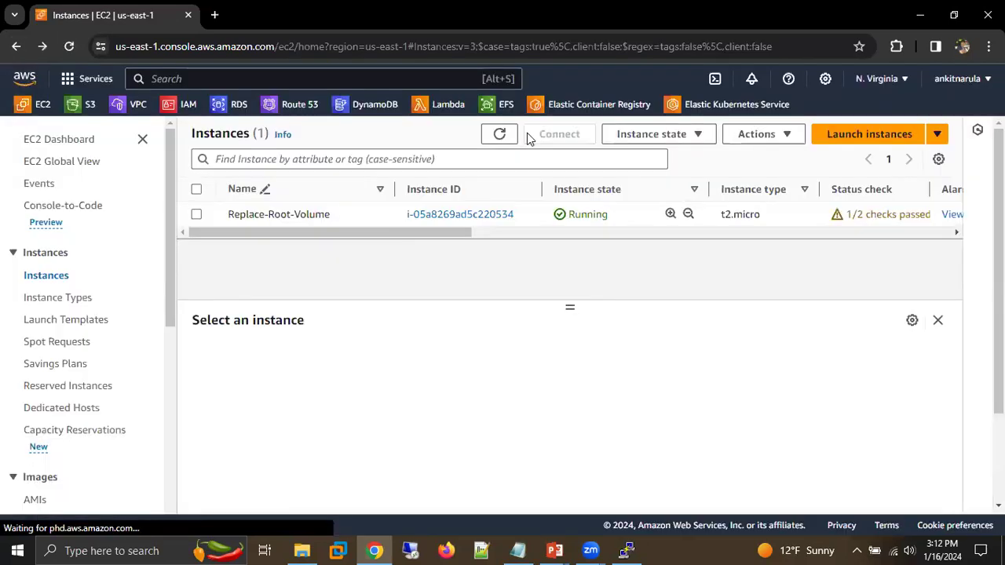
{"action": "left_click", "coordinate": [197, 214]}
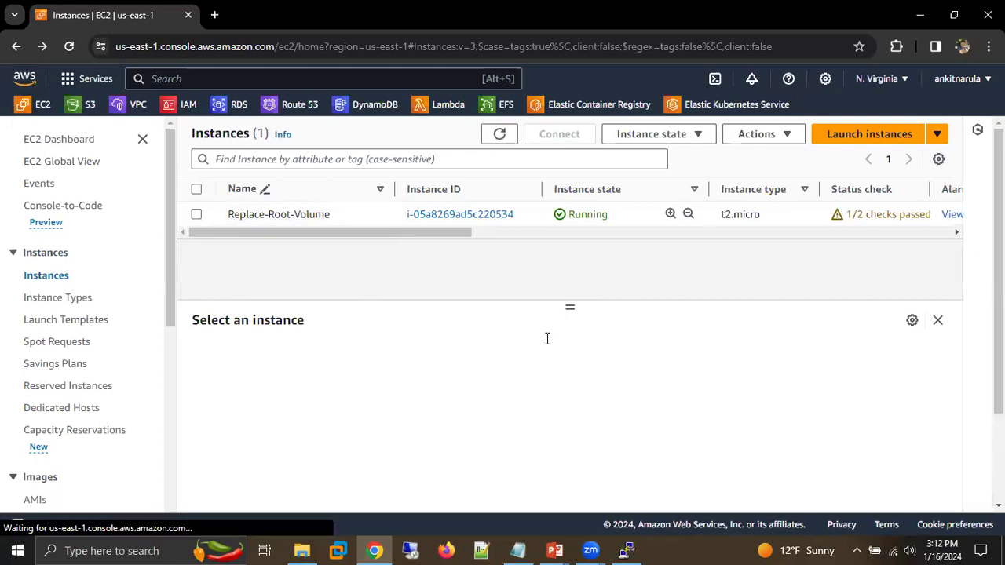
{"action": "left_click", "coordinate": [664, 357]}
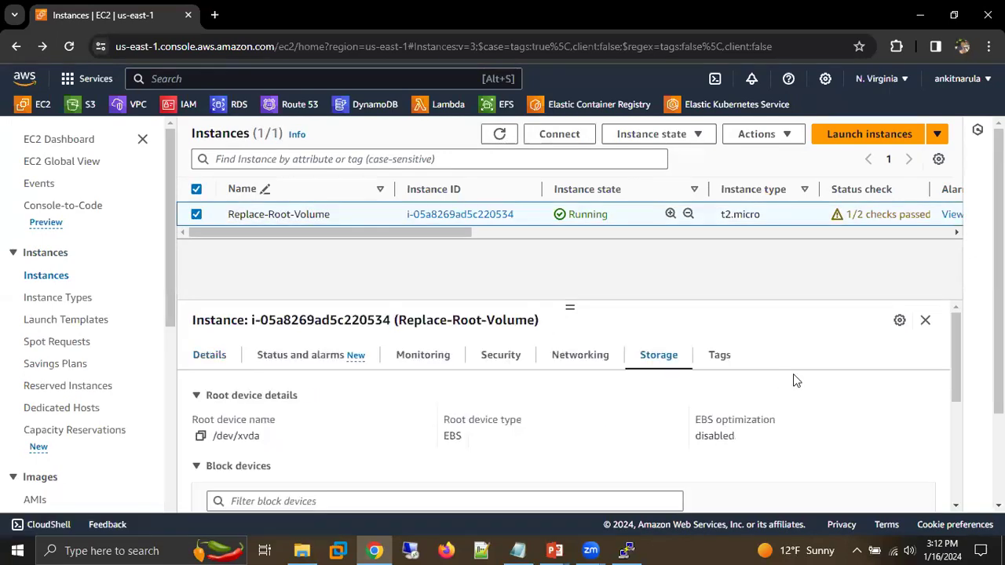
{"action": "scroll", "coordinate": [793, 374], "scroll_direction": "down", "scroll_amount": 2}
{"action": "scroll", "coordinate": [794, 380], "scroll_direction": "down", "scroll_amount": 2}
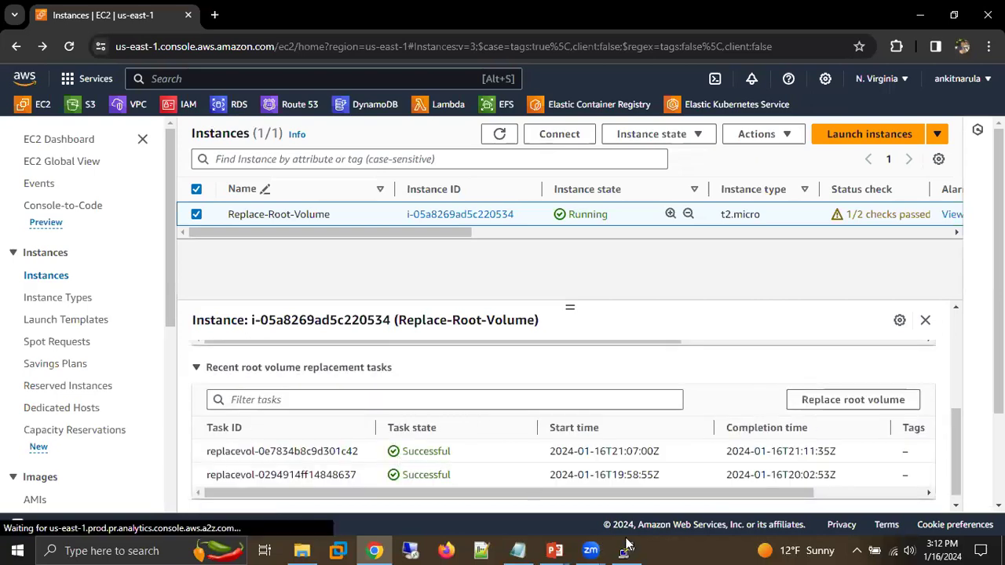
{"action": "double_click", "coordinate": [439, 452]}
Switch to PuTTY and try to restart the inactive session, rechecking the instance's status in the browser while it connects.
{"action": "key", "text": "alt+Tab"}
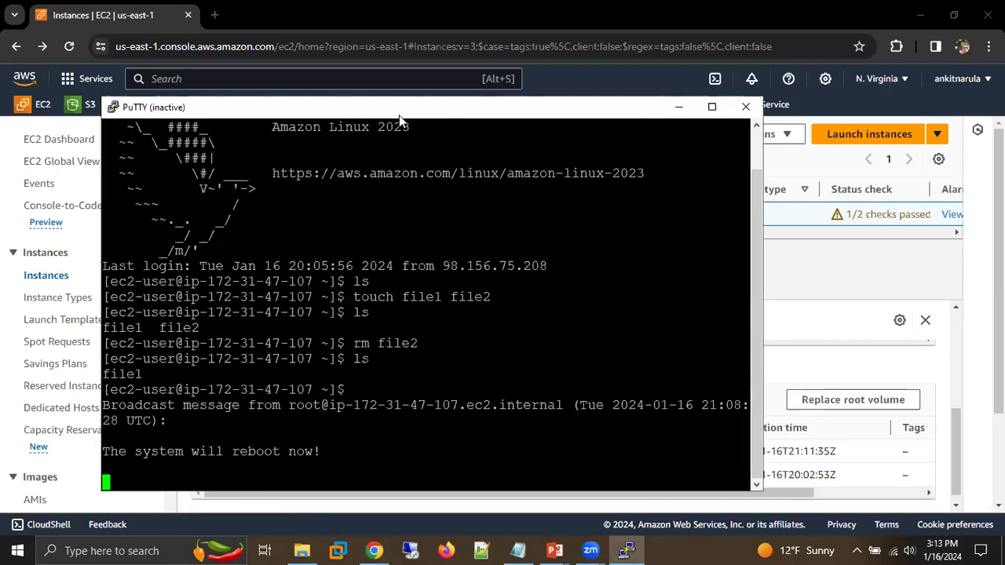
{"action": "right_click", "coordinate": [438, 279], "text": "ctrl"}
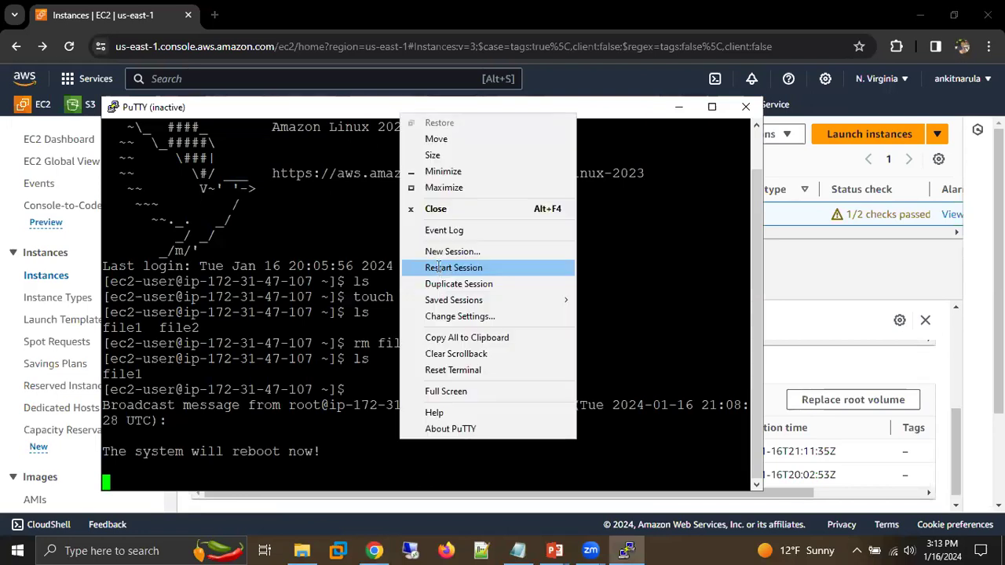
{"action": "left_click", "coordinate": [438, 267]}
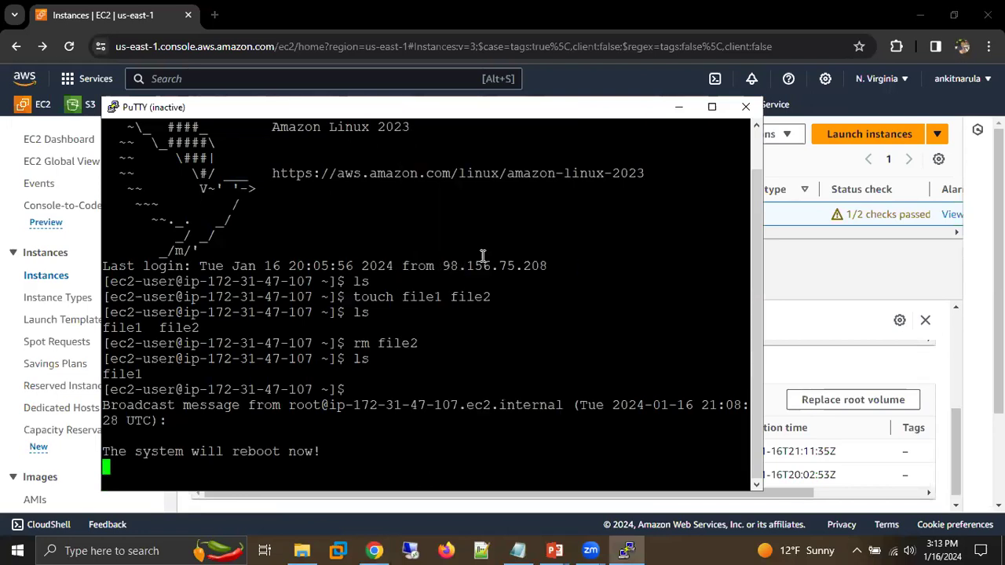
{"action": "left_click", "coordinate": [852, 217]}
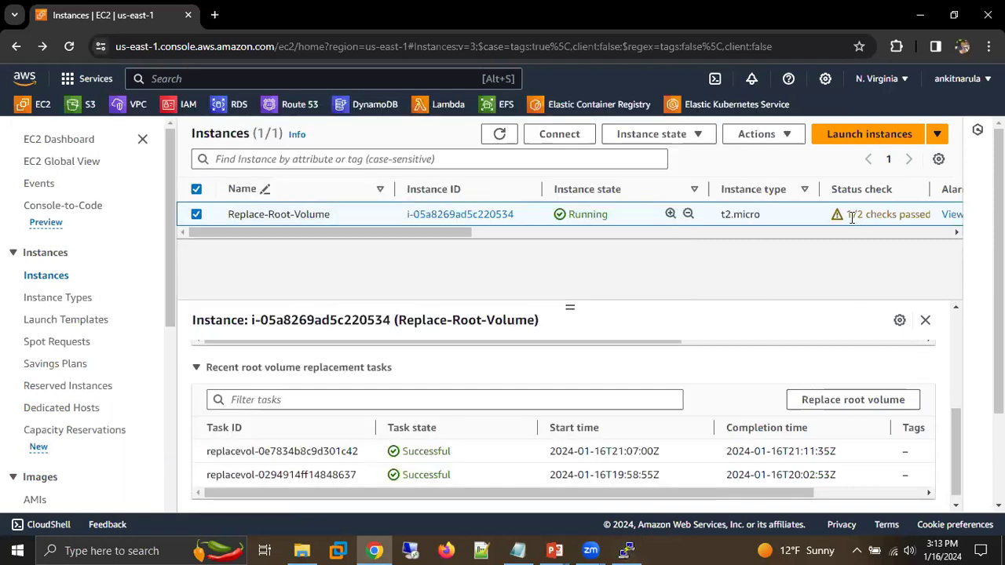
{"action": "left_click", "coordinate": [499, 134]}
{"action": "left_click", "coordinate": [628, 550]}
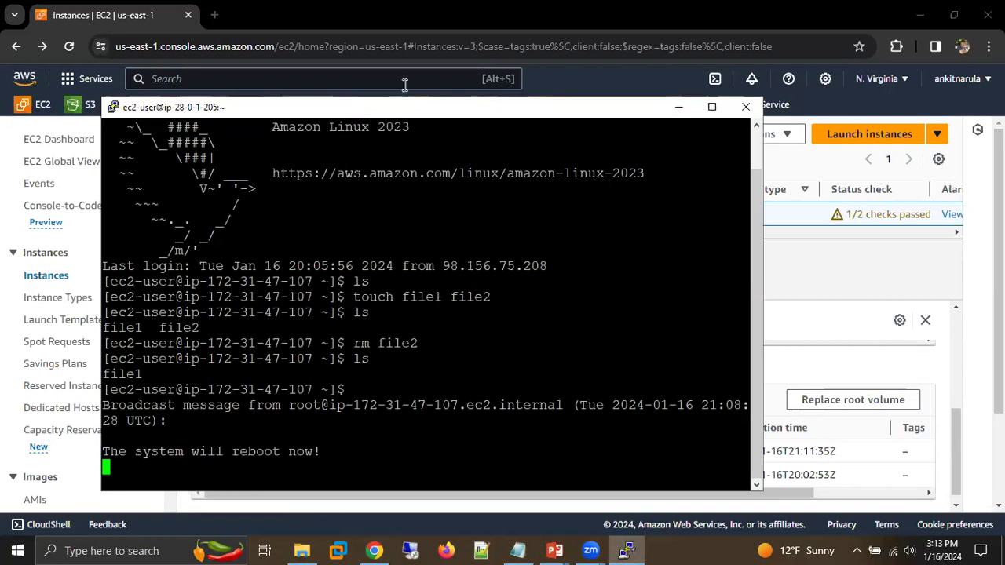
{"action": "right_click", "coordinate": [421, 110]}
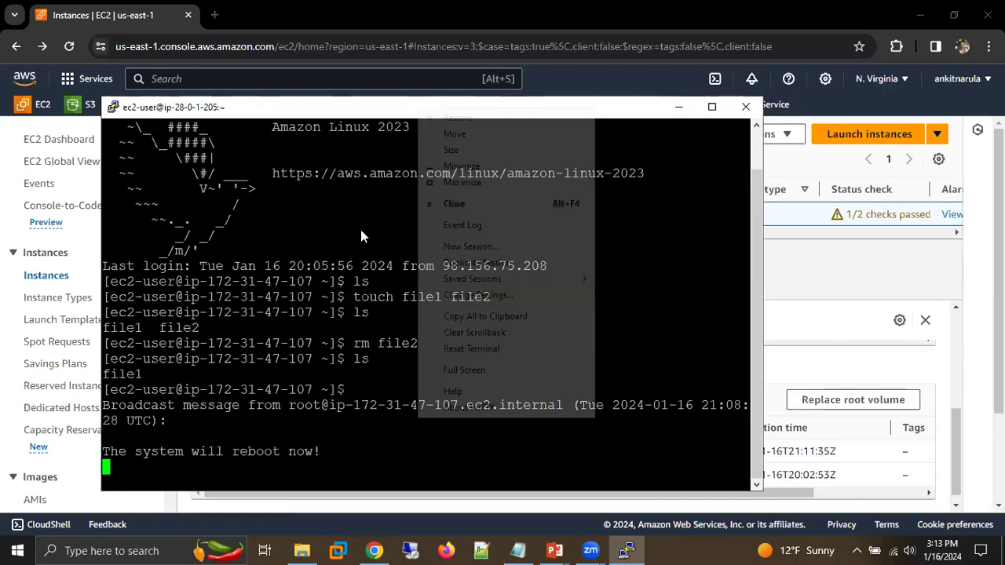
{"action": "left_click", "coordinate": [361, 230]}
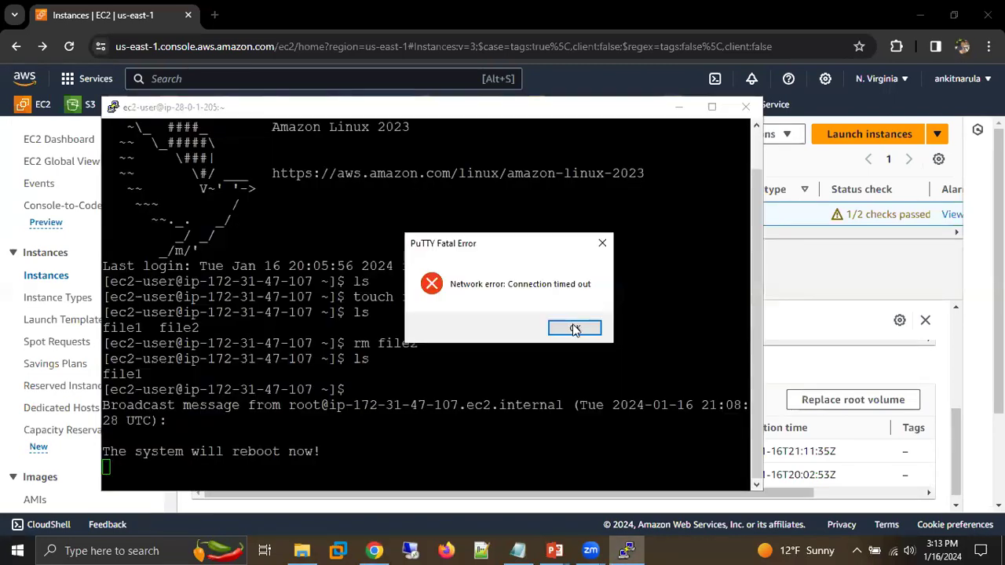
{"action": "left_click", "coordinate": [575, 329]}
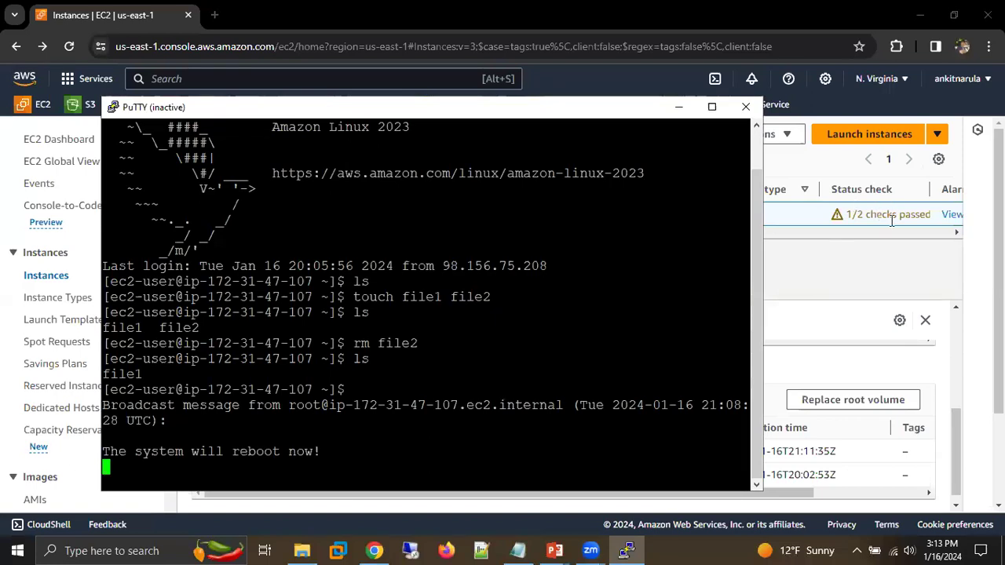
Return to the browser, look over the available instance state actions and refresh the instances list to recheck the status.
{"action": "left_click", "coordinate": [891, 219]}
{"action": "left_click", "coordinate": [666, 140]}
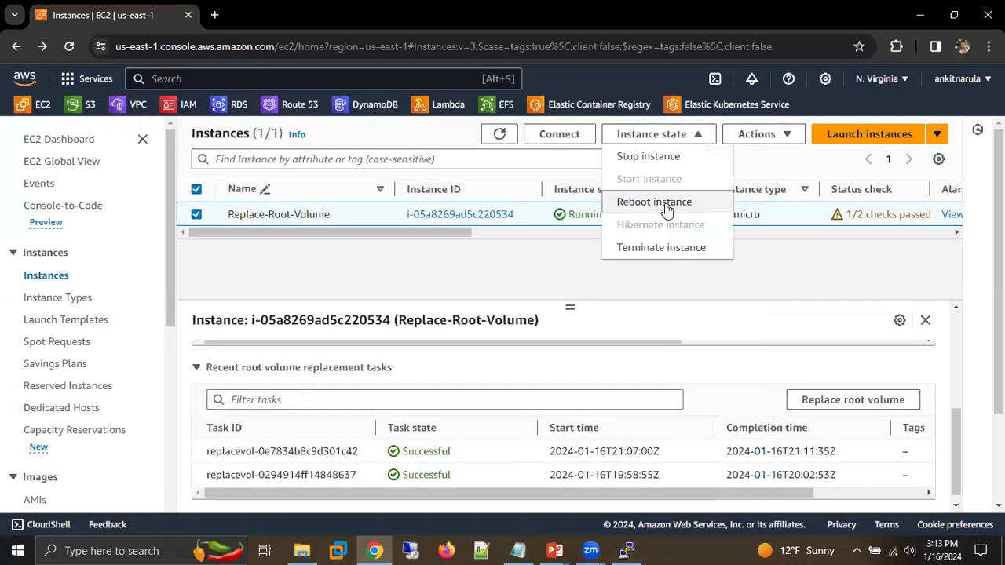
{"action": "left_click", "coordinate": [907, 194]}
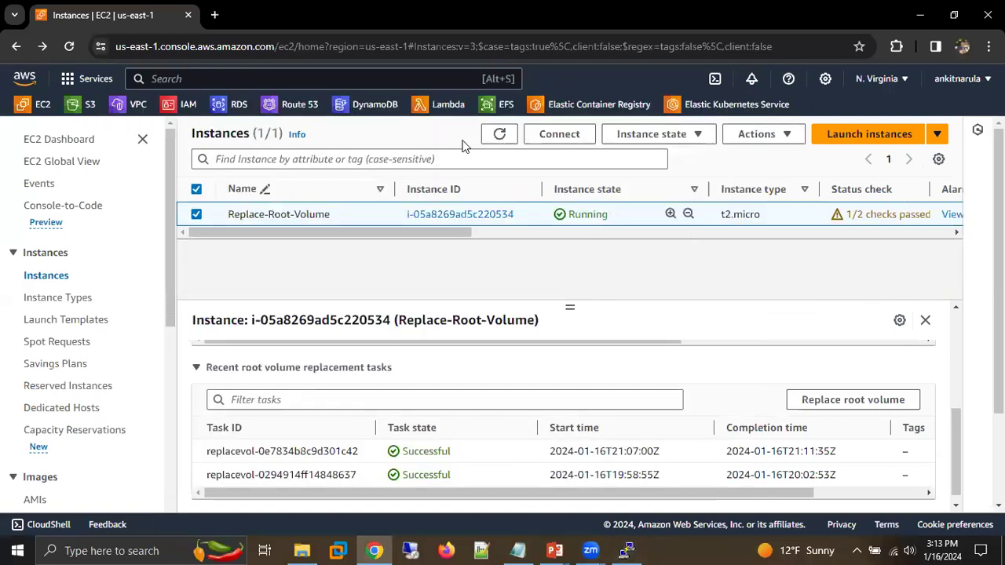
{"action": "left_click", "coordinate": [487, 140]}
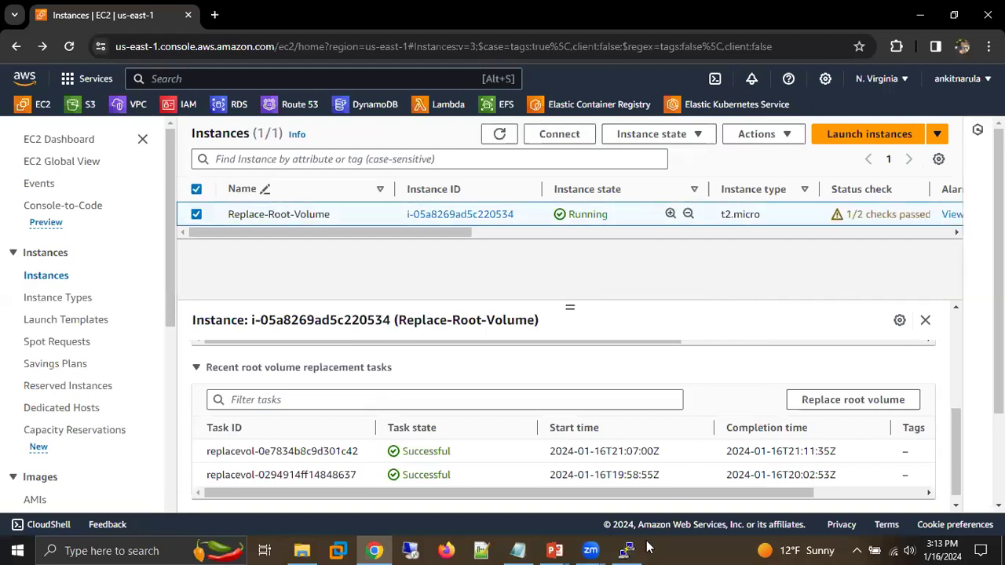
Switch to PuTTY, restart the inactive session and log in as ec2-user.
{"action": "key", "text": "alt+Tab"}
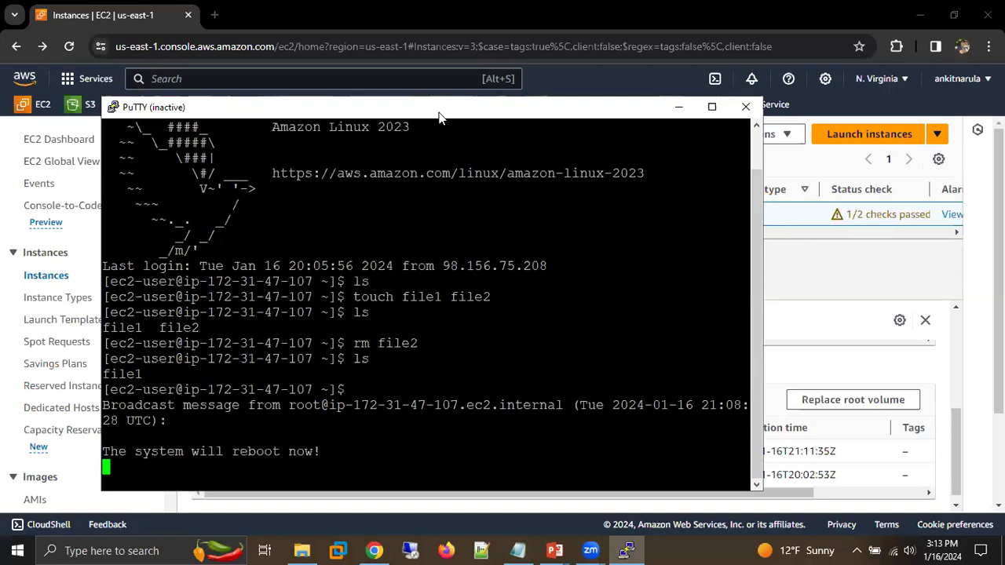
{"action": "right_click", "coordinate": [483, 261], "text": "ctrl"}
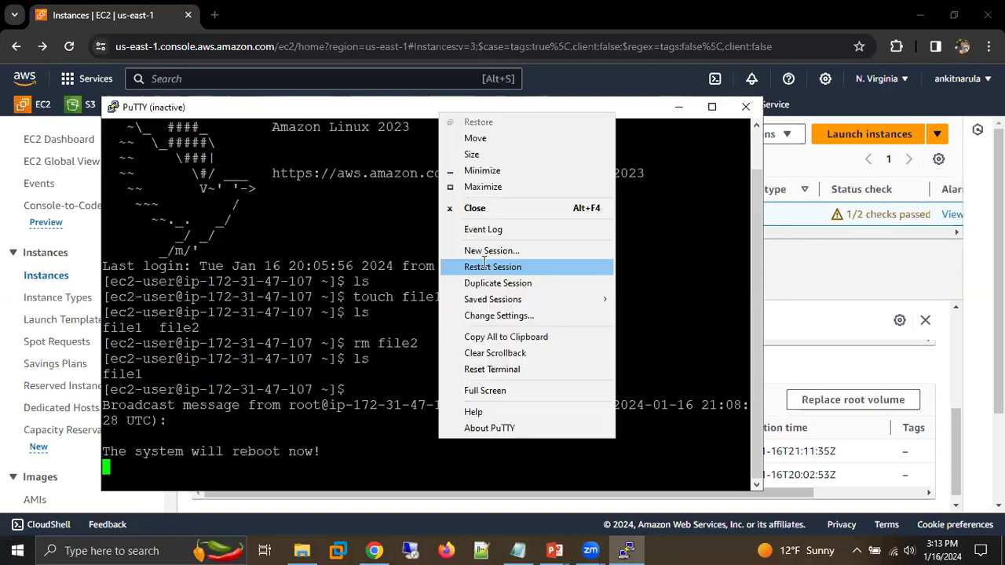
{"action": "left_click", "coordinate": [484, 267]}
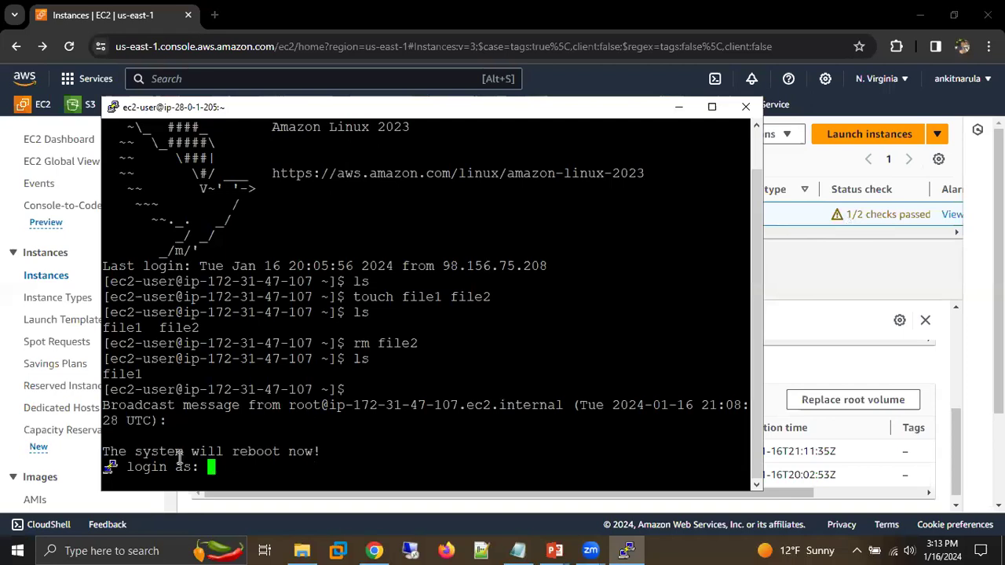
{"action": "left_click_drag", "start_coordinate": [139, 468], "coordinate": [180, 471]}
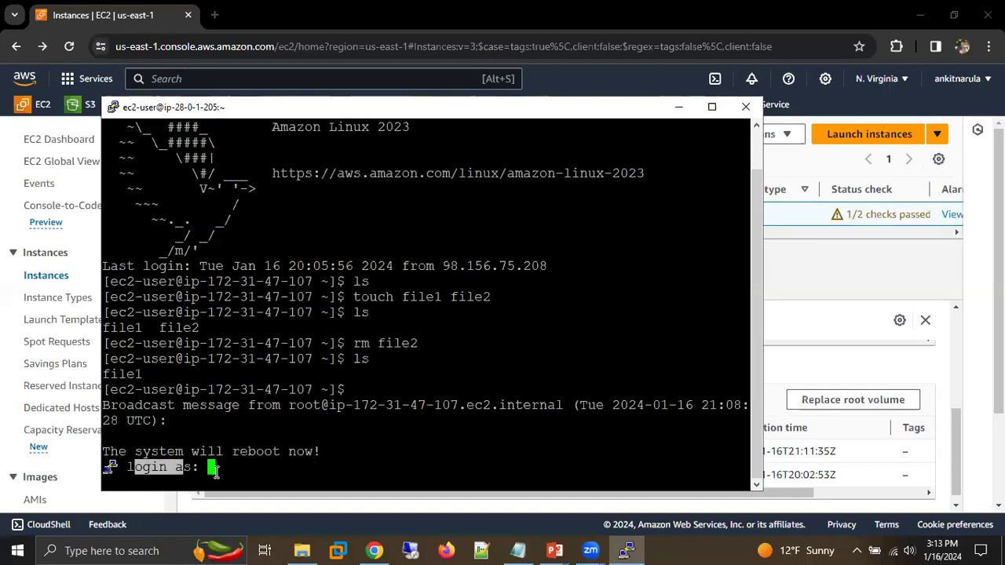
{"action": "left_click", "coordinate": [215, 470]}
{"action": "type", "text": "ec2-"}
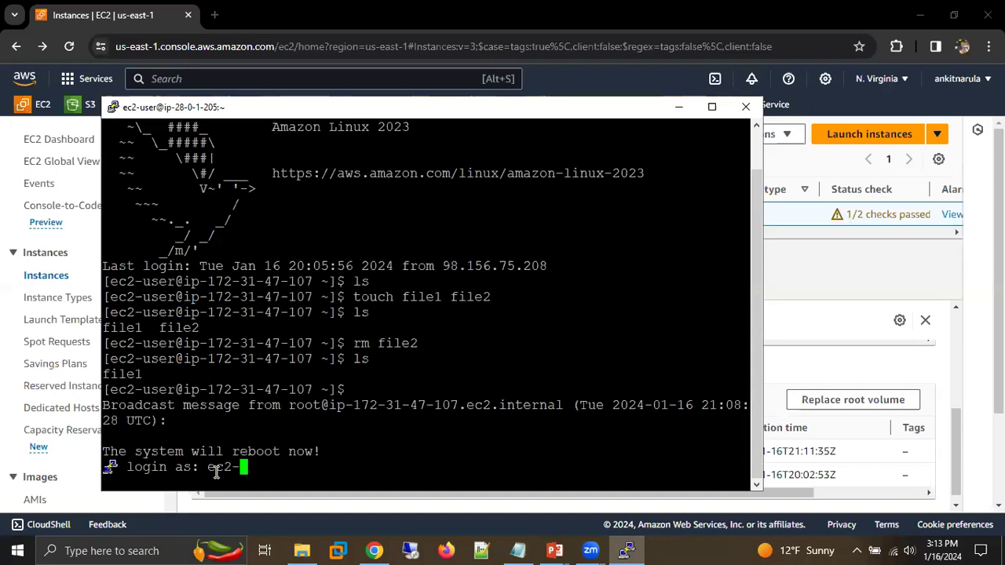
{"action": "type", "text": "user"}
{"action": "key", "text": "Return"}
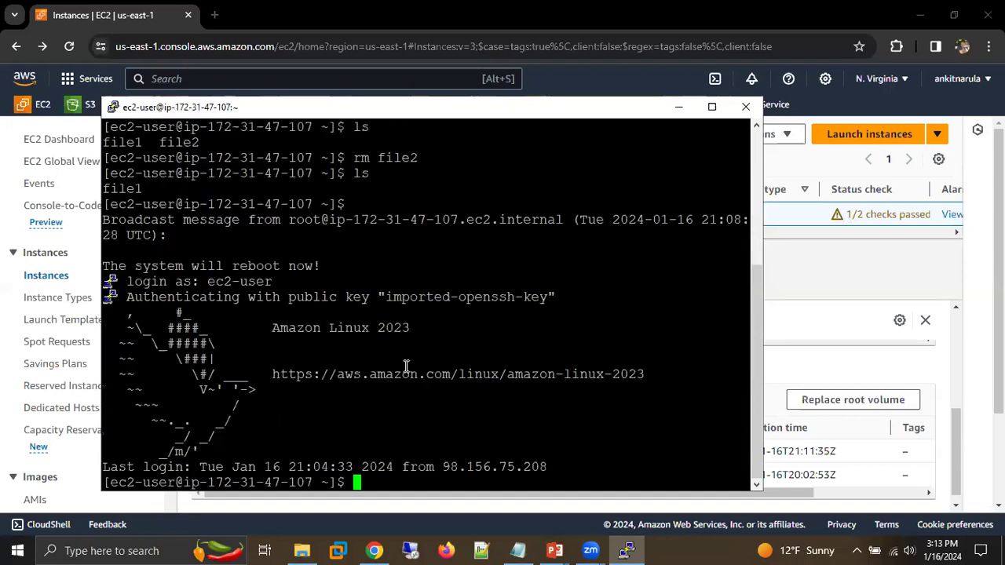
List the home directory's files with ls and check whether file2 is restored.
{"action": "type", "text": "ls"}
{"action": "key", "text": "Return"}
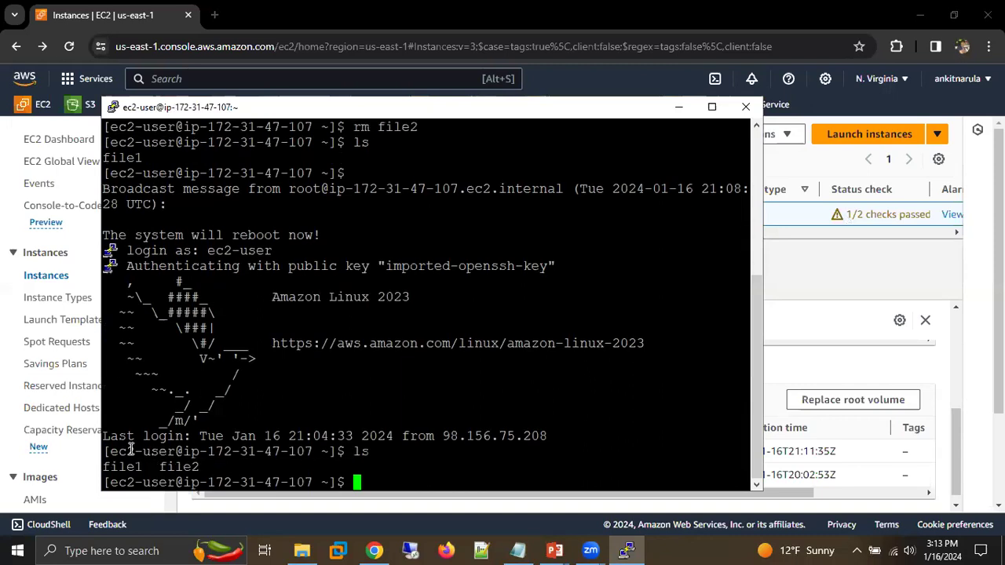
{"action": "triple_click", "coordinate": [188, 469]}
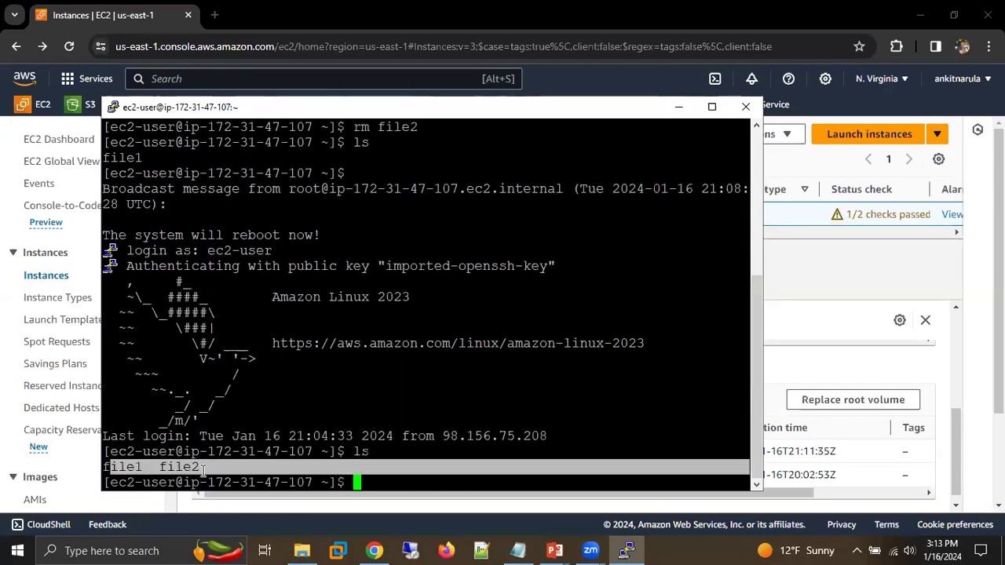
{"action": "left_click", "coordinate": [202, 469]}
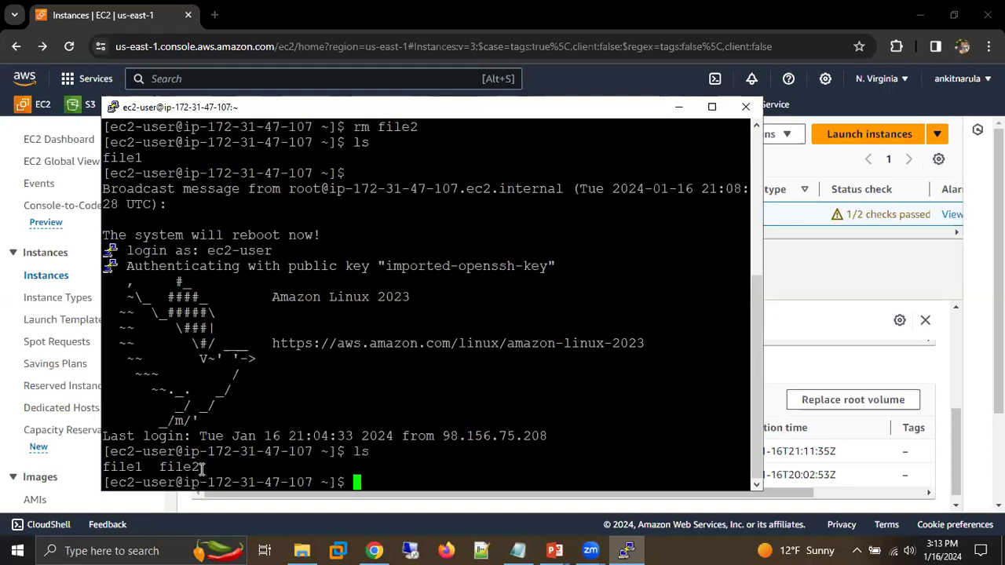